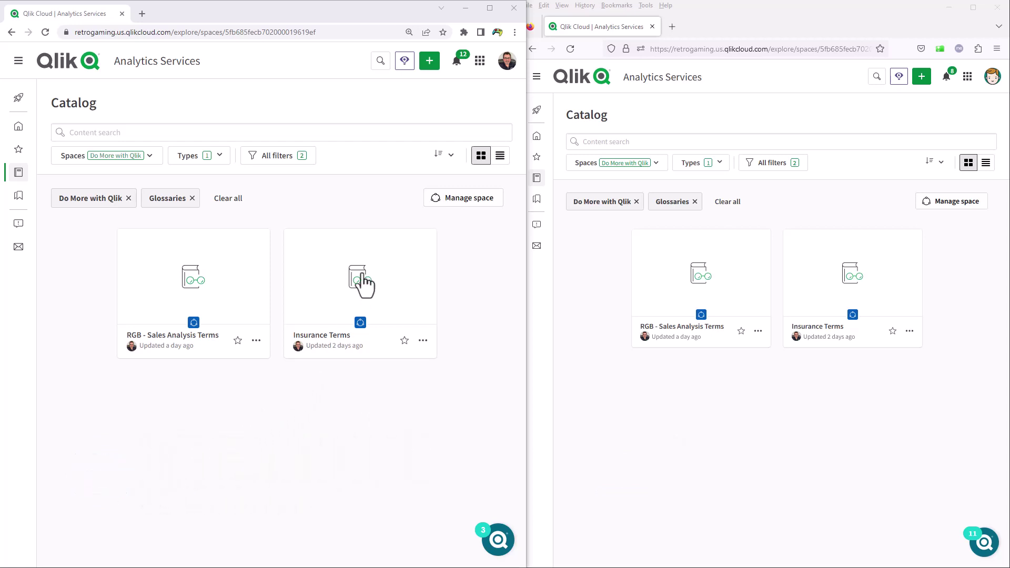
Review the glossary import file formats, cancel the import, and check the content creation options in the other user's browser window.
click(429, 62)
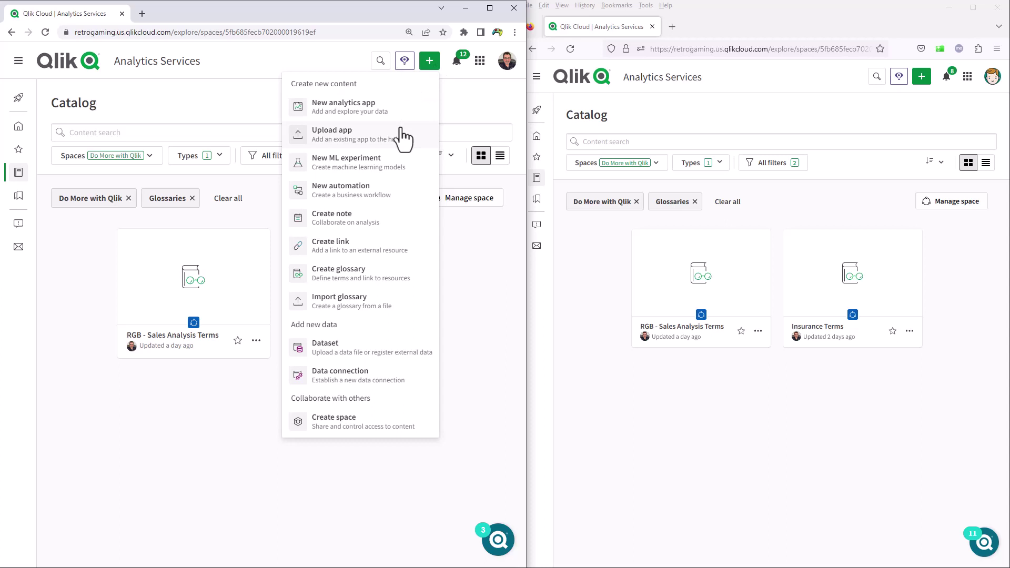
click(374, 304)
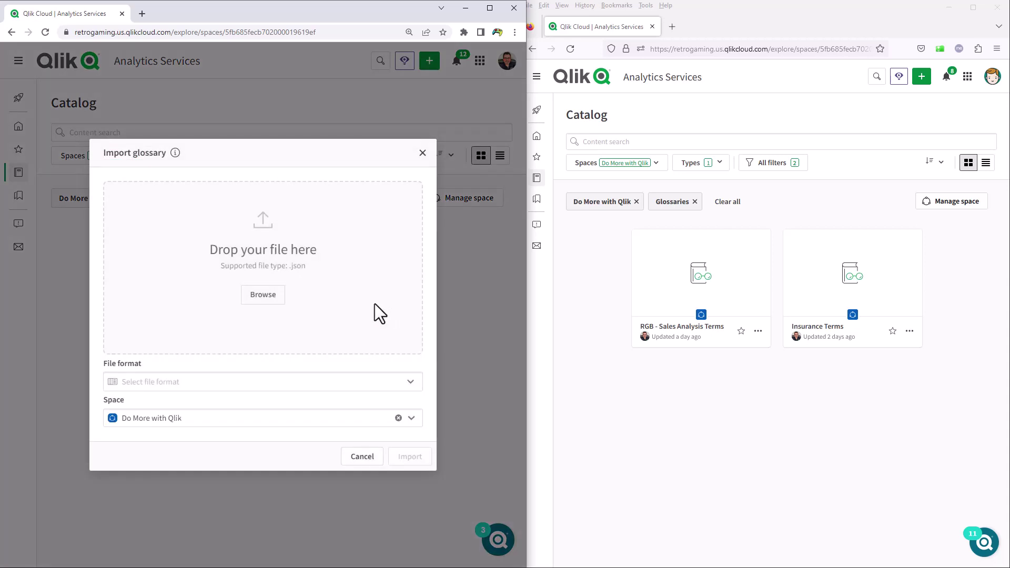
click(412, 388)
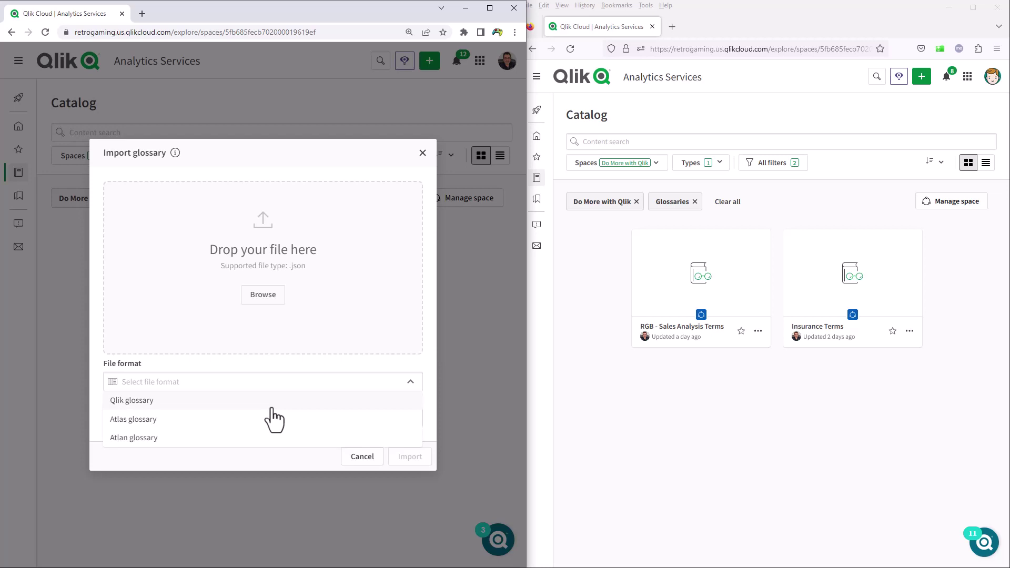
click(375, 459)
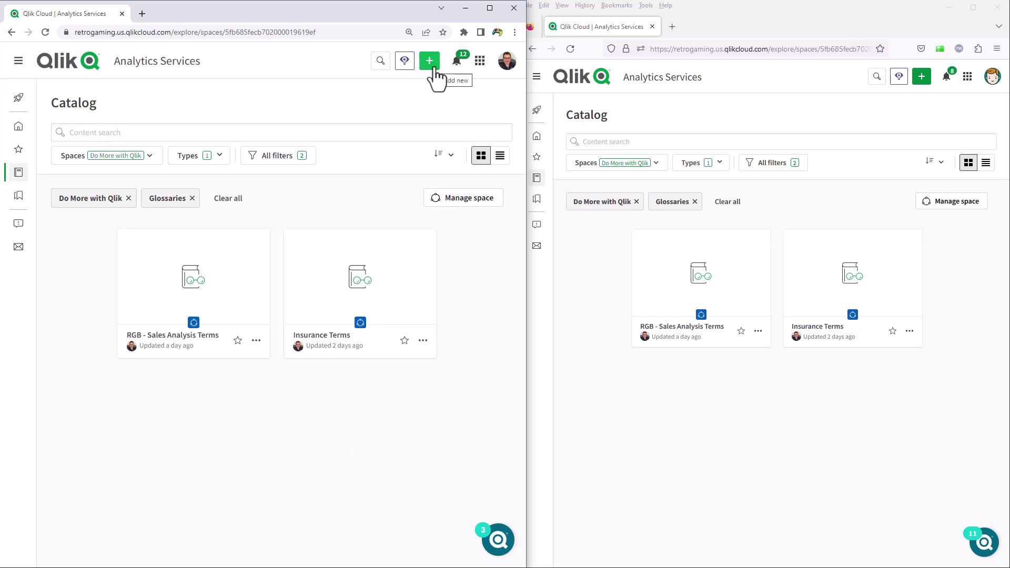
click(922, 87)
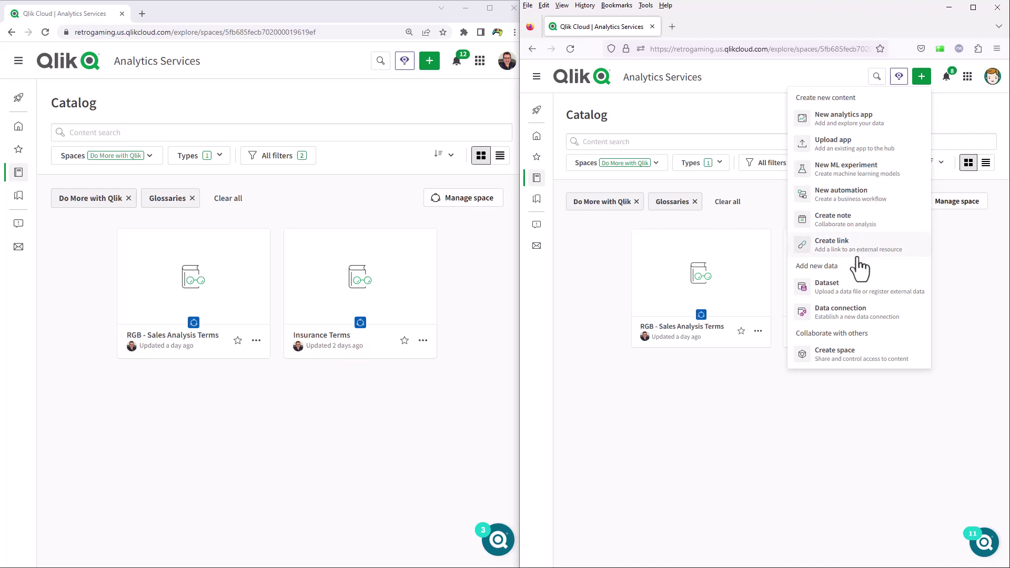
click(717, 476)
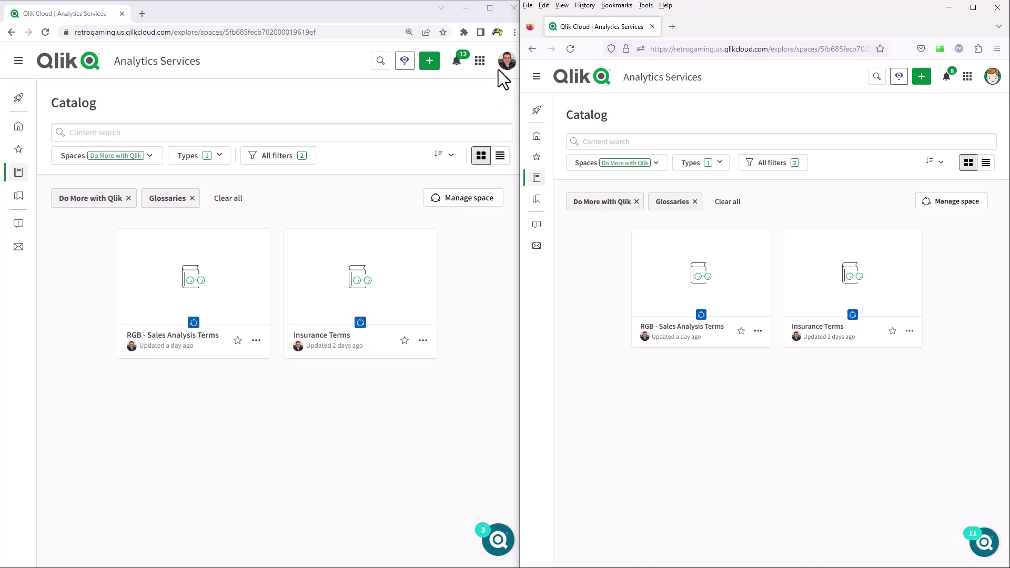
Open the Users list in the Management Console and widen the browser window to show all its columns.
click(479, 61)
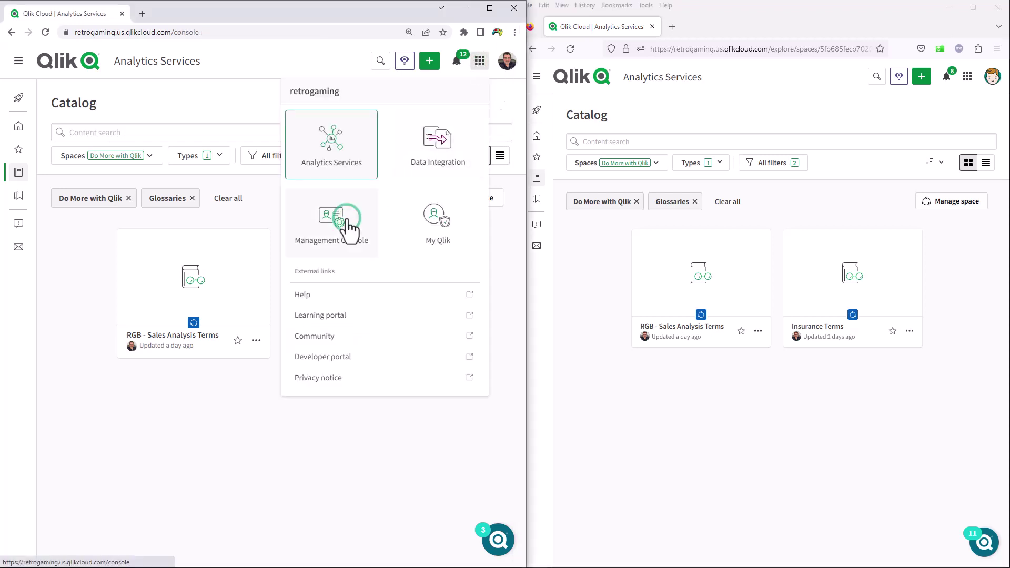
click(349, 227)
drag(526, 293, 718, 282)
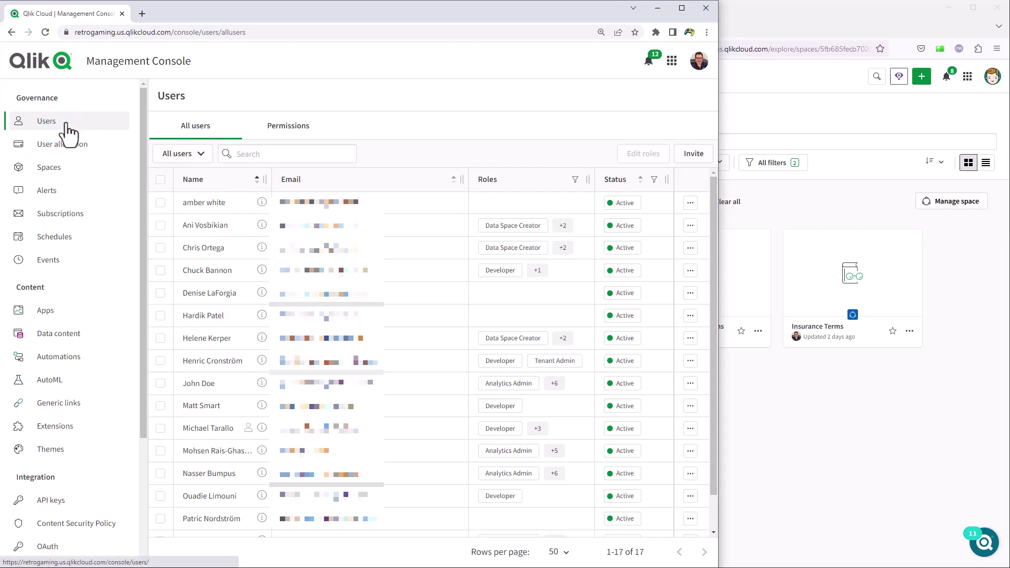
Assign the Steward role to the other browser window's user in the Users list and save the role change.
click(243, 380)
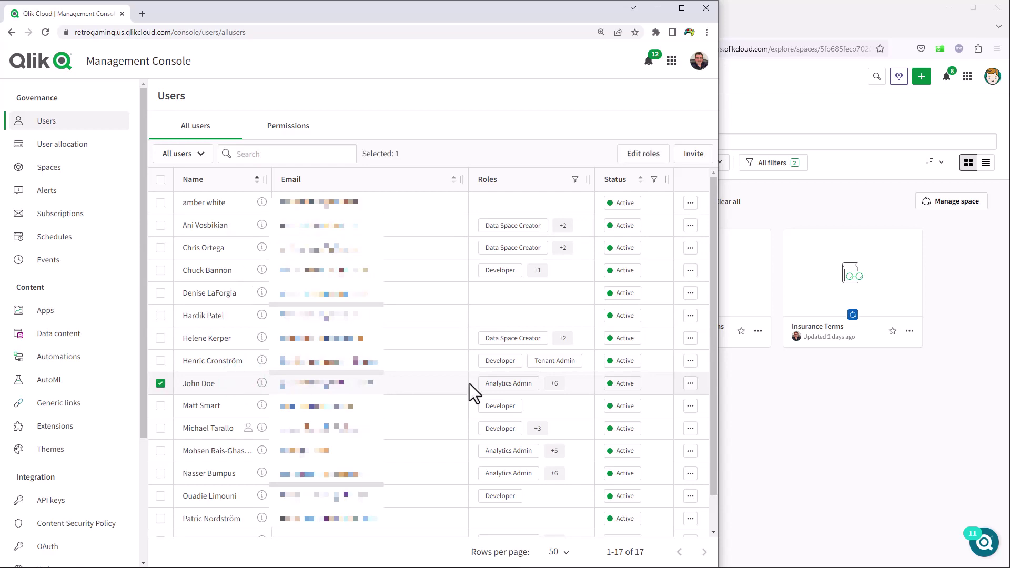
click(691, 385)
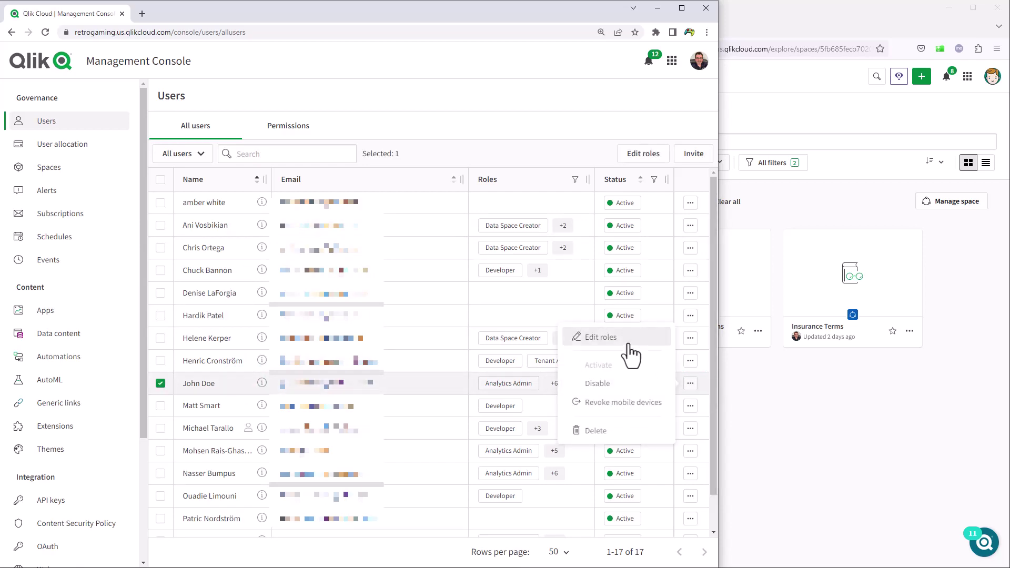
click(629, 348)
drag(455, 433, 620, 439)
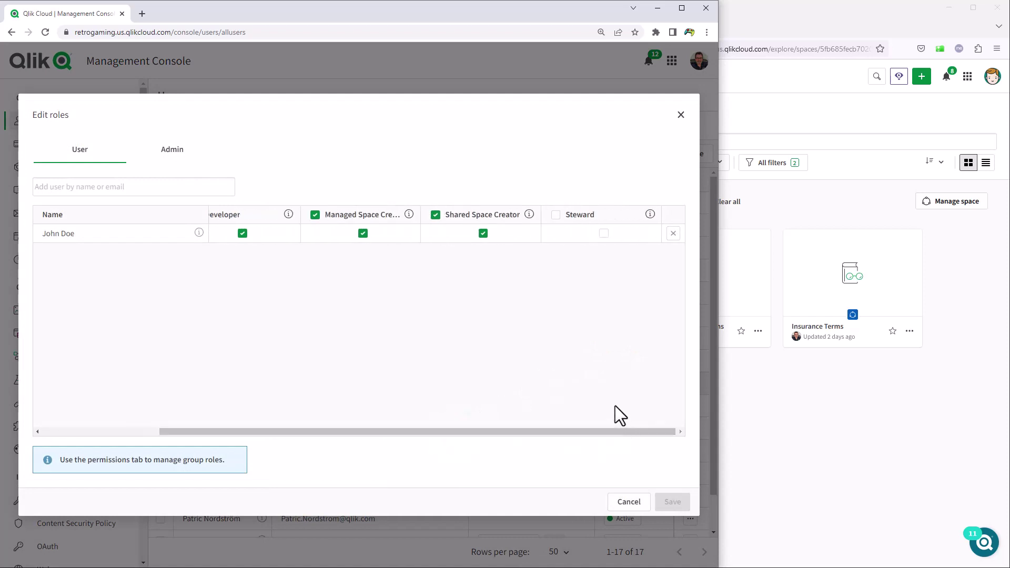
click(555, 214)
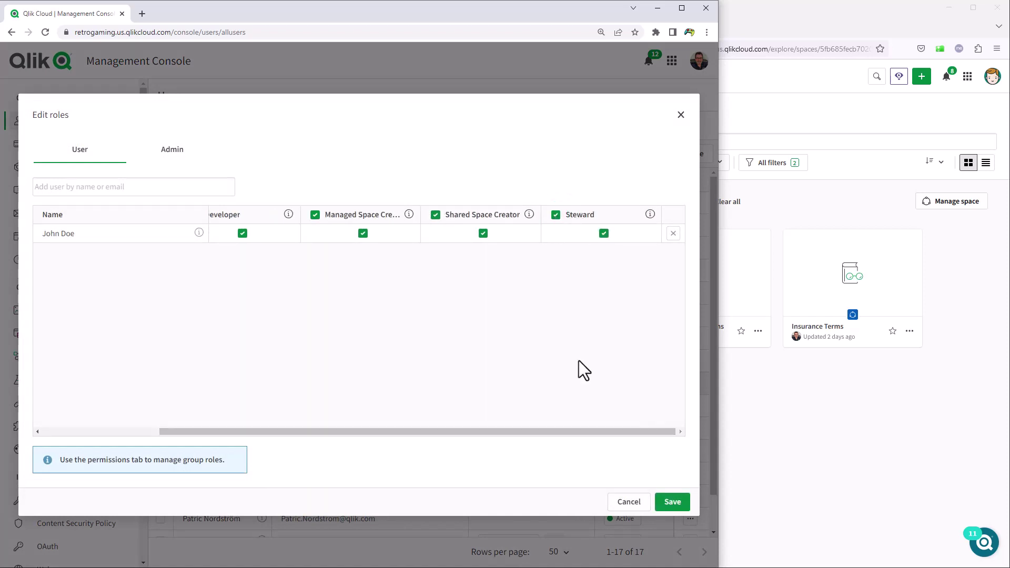
click(672, 502)
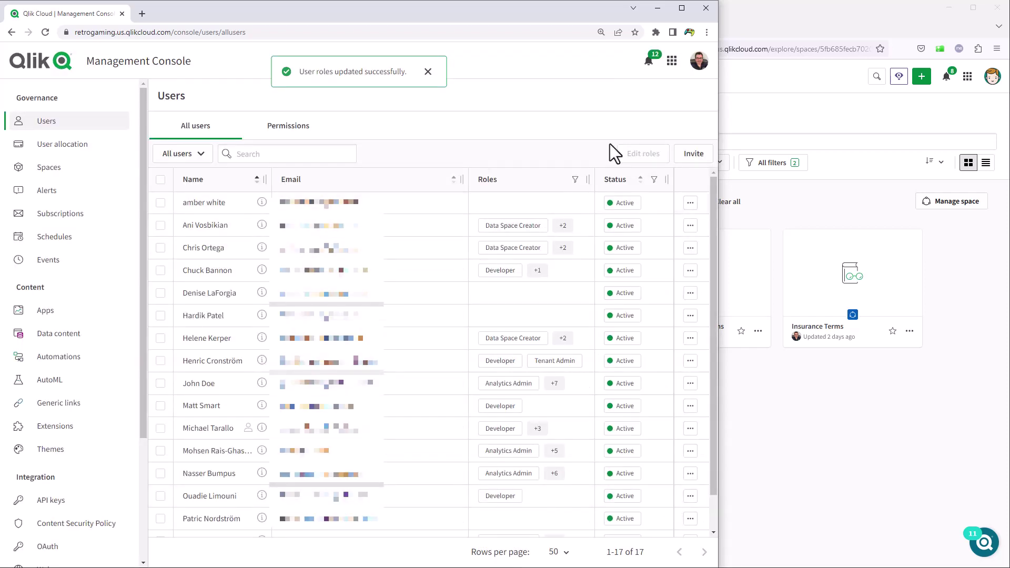
Switch to the other user's browser window, maximize it, and log that account out of Qlik Cloud.
click(746, 7)
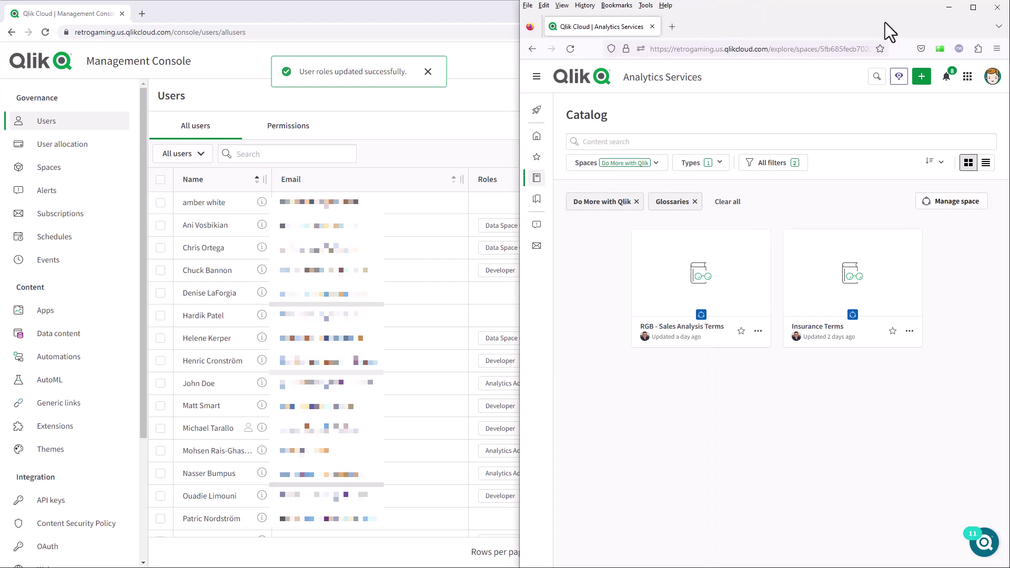
click(965, 8)
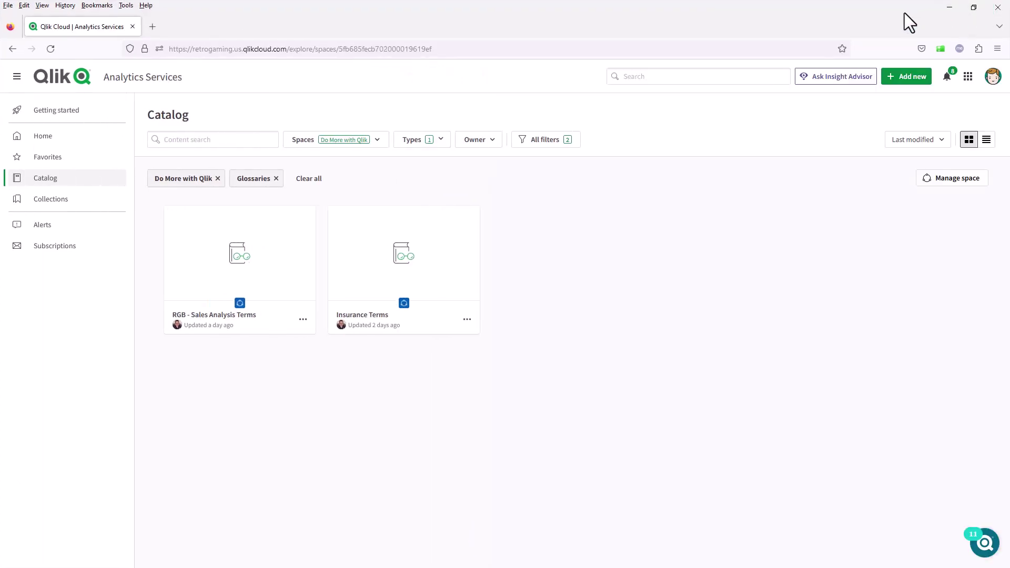
click(992, 79)
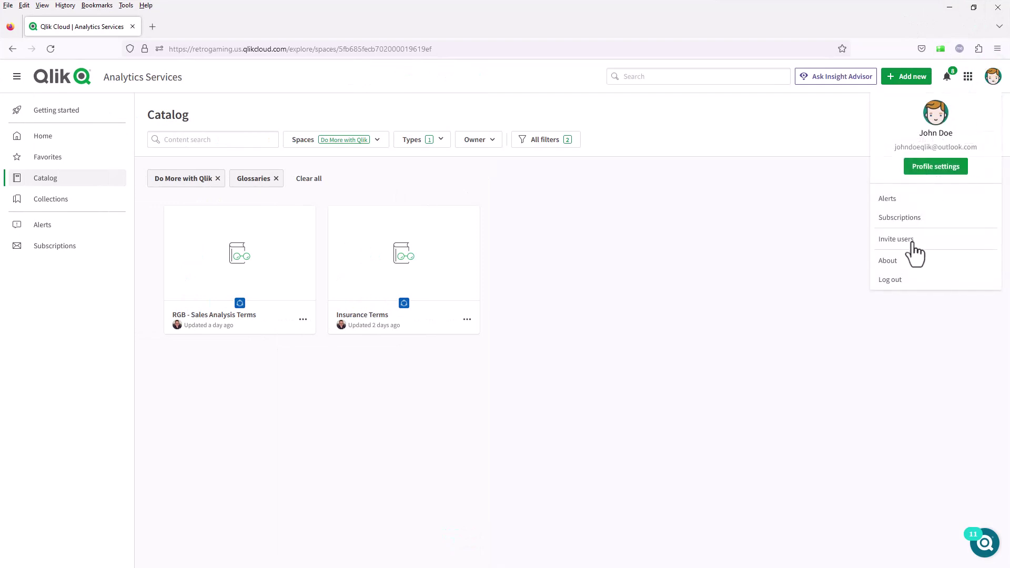
click(900, 282)
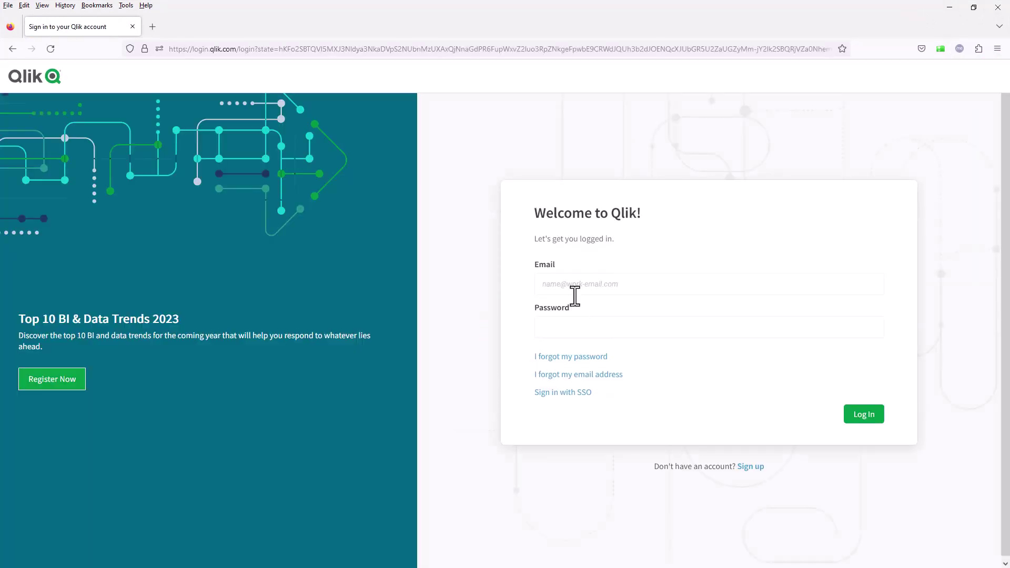
Log back in to Qlik Cloud by filling the email and password fields from the user's saved login.
click(575, 292)
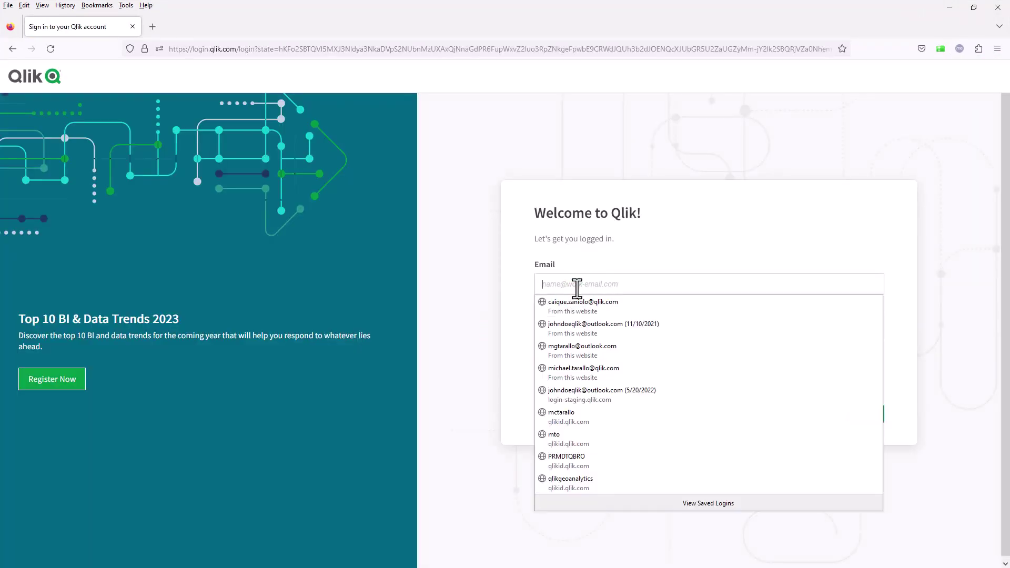
click(588, 330)
click(866, 413)
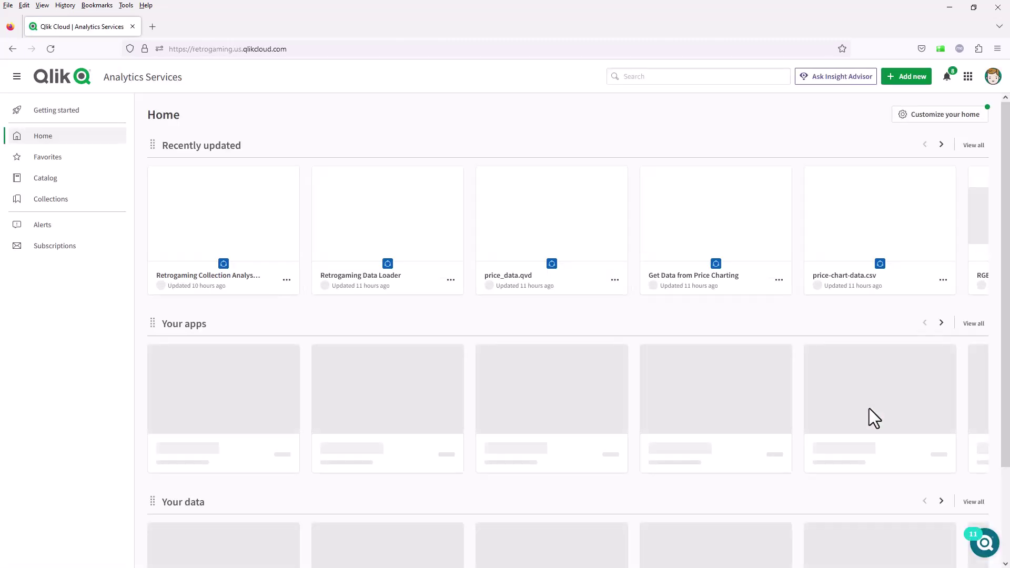
Check the content creation options for glossary creation and import.
click(916, 83)
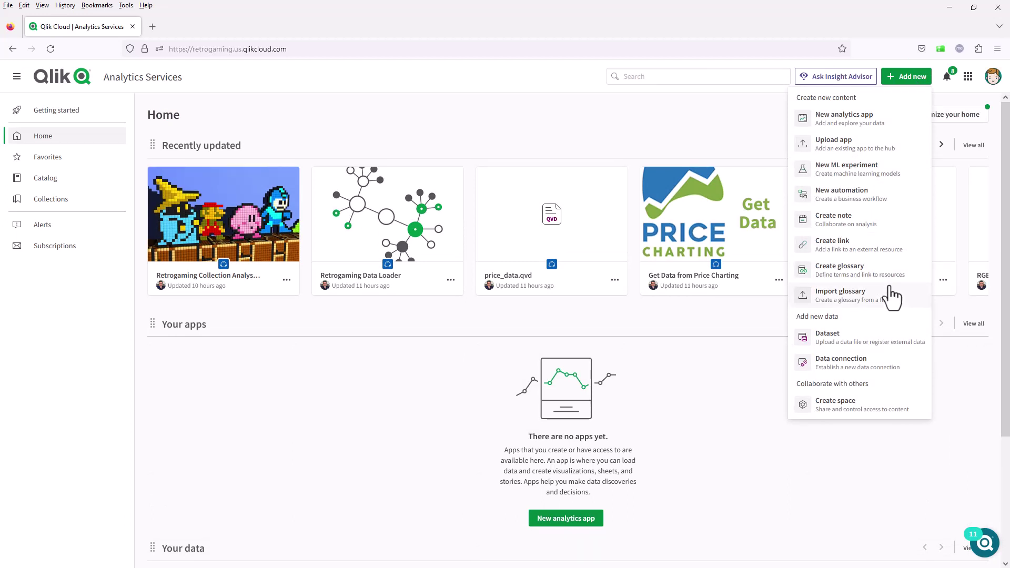
click(652, 101)
Go to the Catalog and add Apps to the content type filter alongside Glossaries.
click(42, 177)
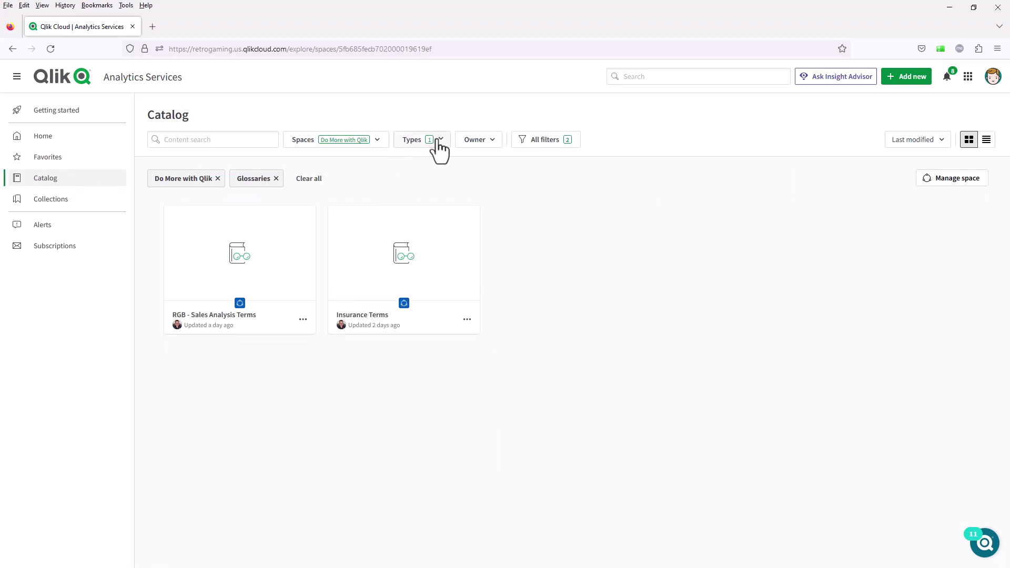
click(433, 140)
click(408, 186)
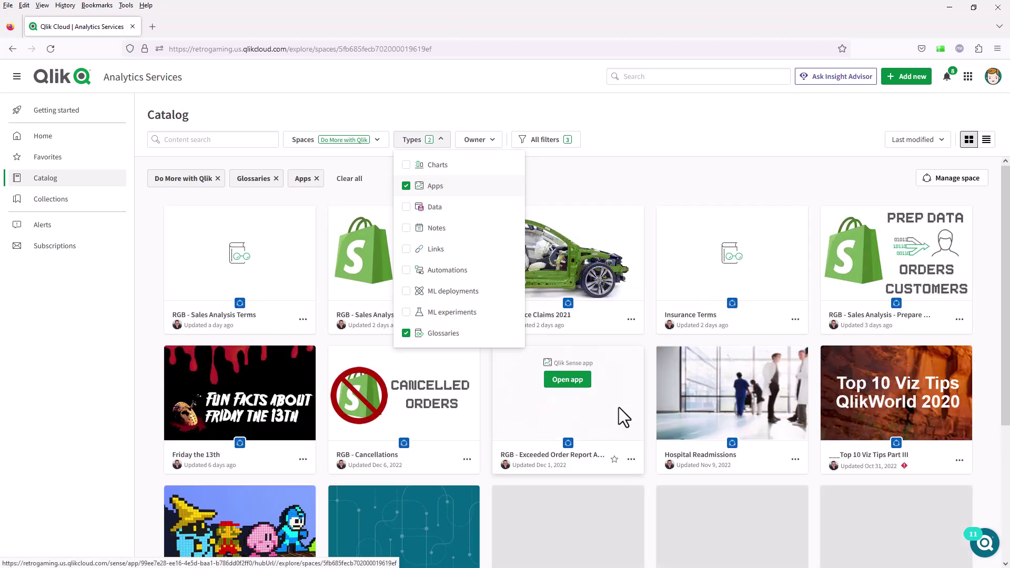
Open the RGB - Sales Analysis - Do More IA app and view the KPIs on its Sales Analysis Dashboard sheet.
click(361, 285)
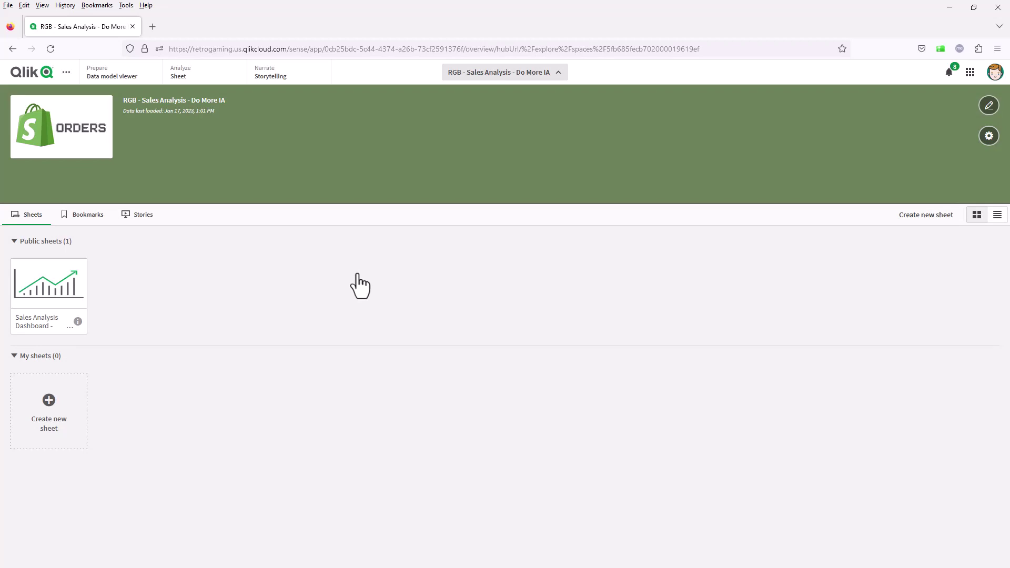
click(73, 299)
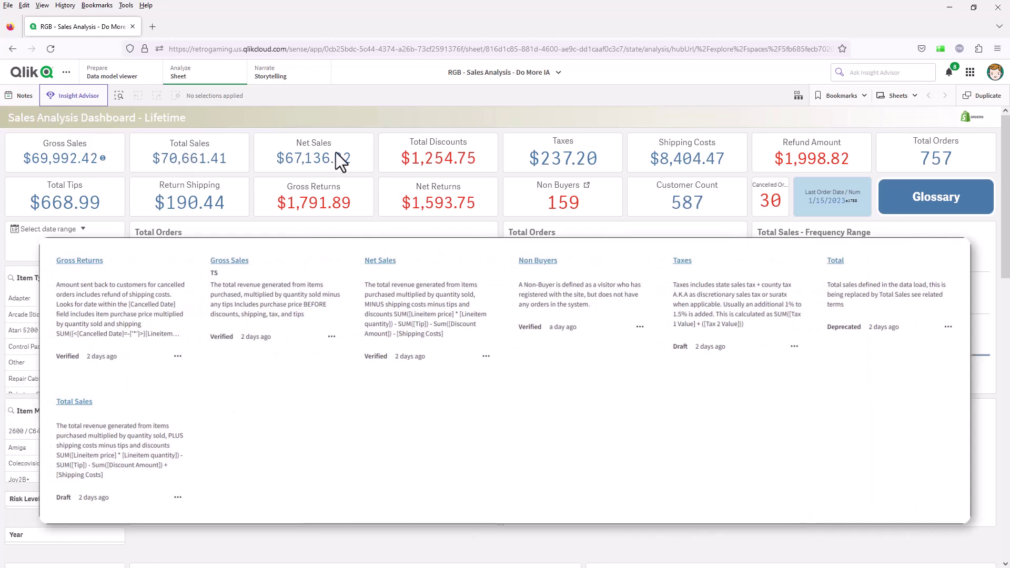
click(581, 207)
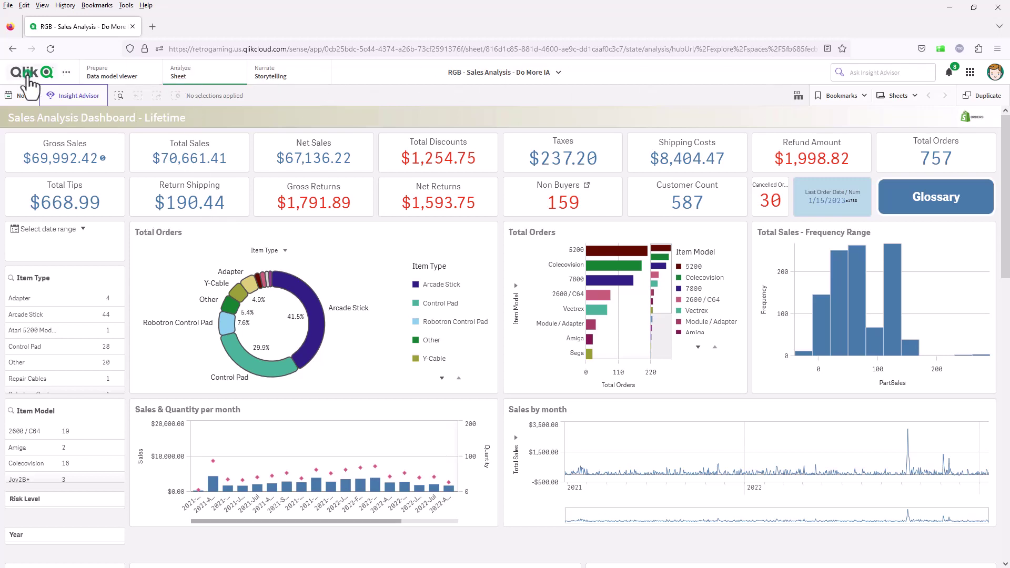
Return to the Catalog, create a new business glossary, and open its glossary details.
click(27, 76)
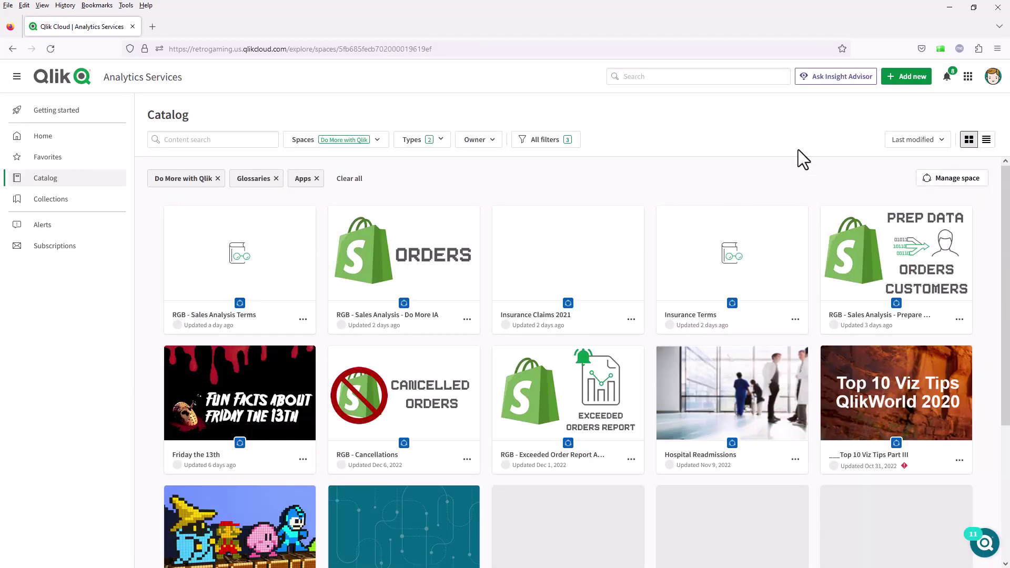
click(905, 78)
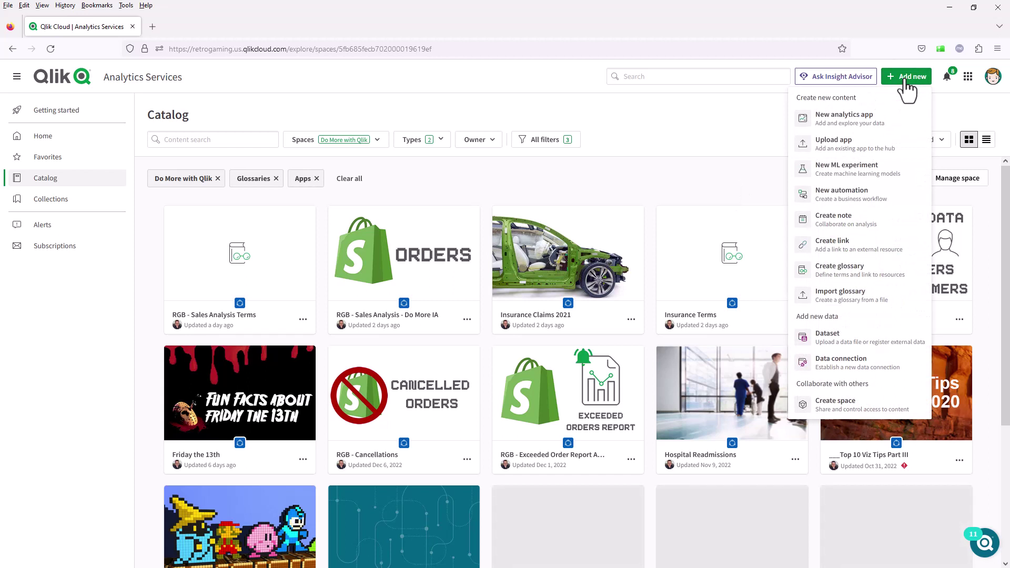
click(853, 268)
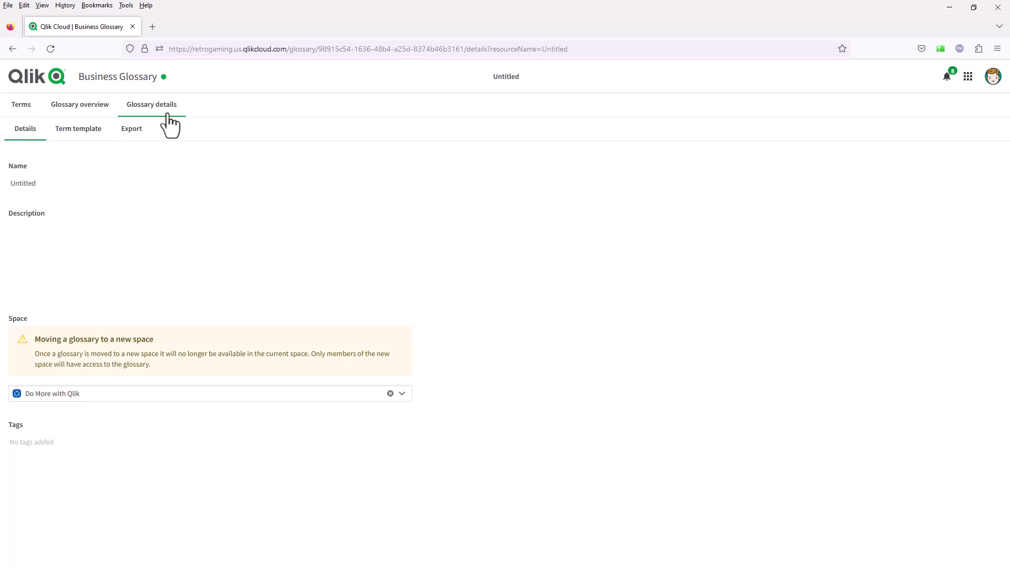
Rename the untitled glossary to "Sales Analysis - Video".
click(61, 178)
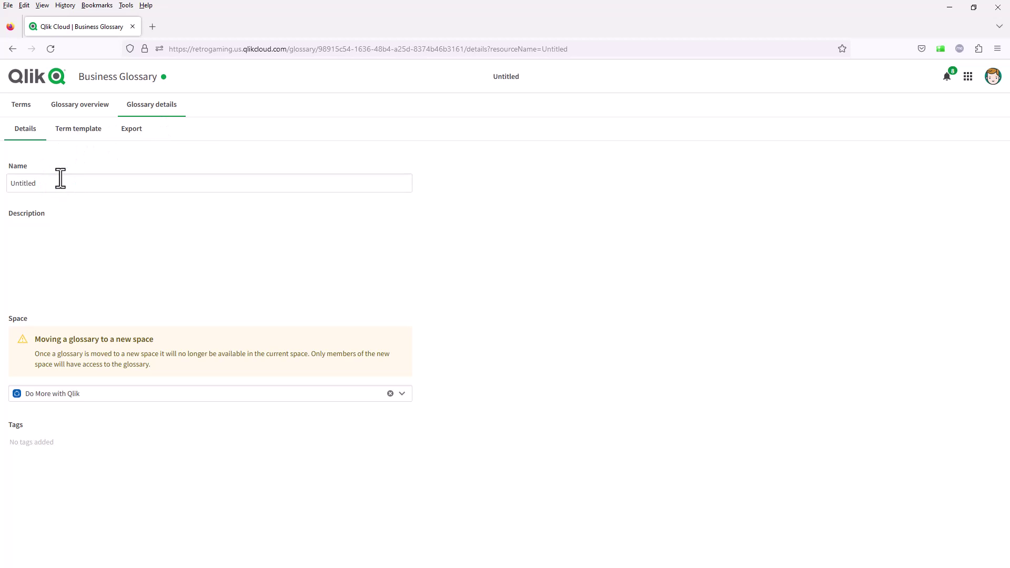
double_click(60, 179)
text(Sales Aa)
key(BackSpace)
text(nalysis - Video)
Enter "used for defining terms for the financial metrics" as the glossary's description.
click(63, 234)
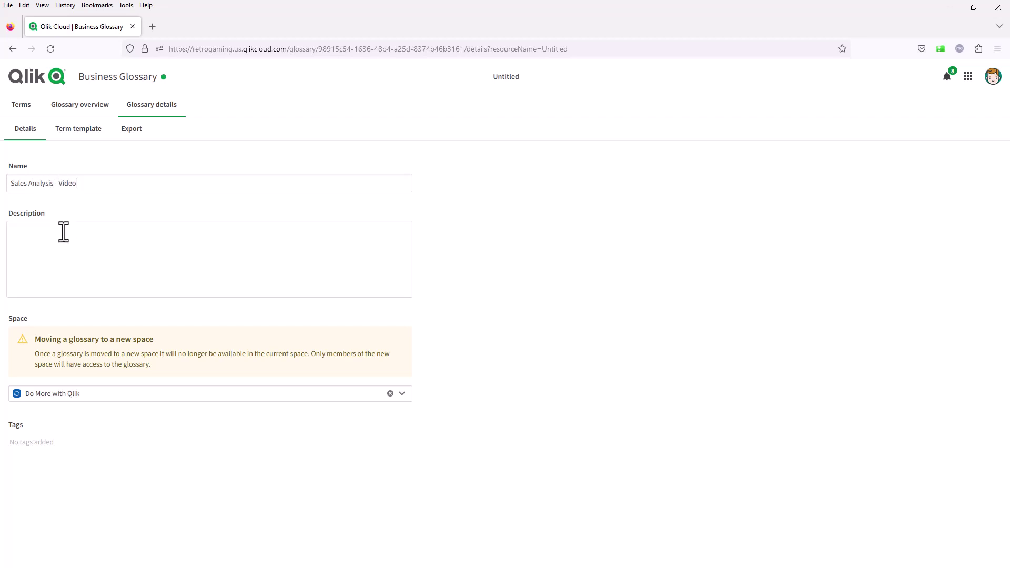
text(used f)
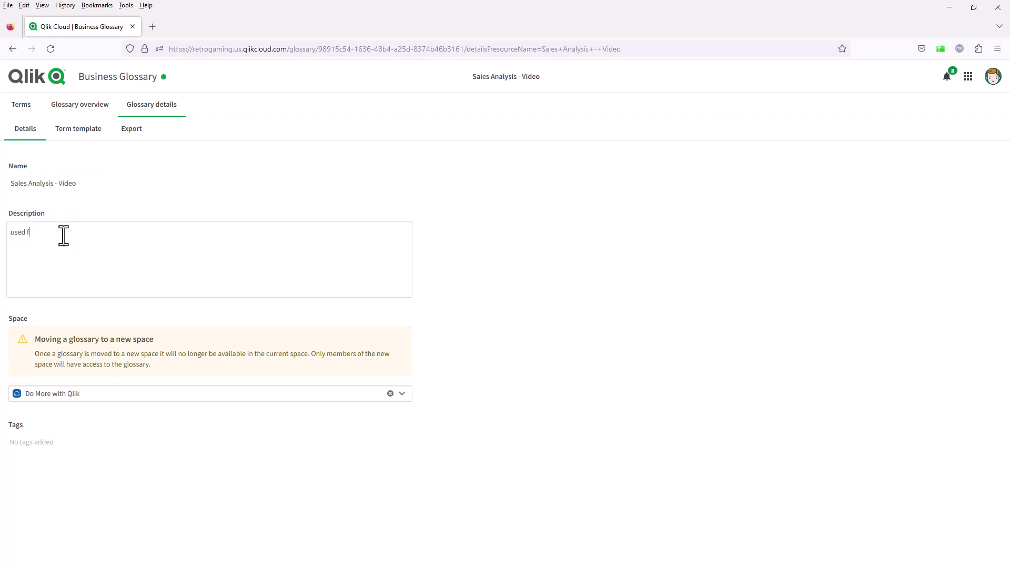
text(or defining terms for the financial metrics)
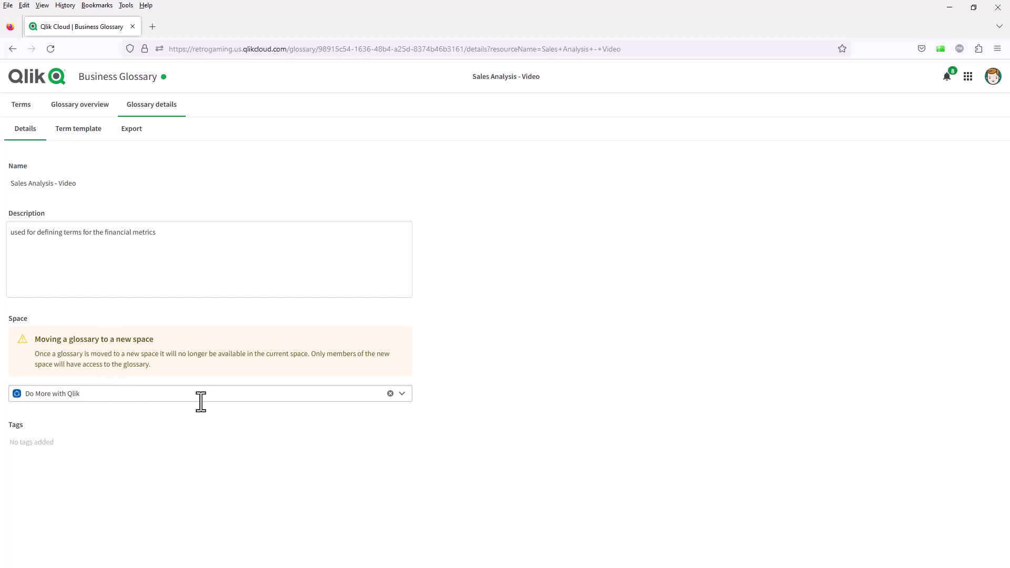
Add the tag "sales" to the glossary.
click(99, 444)
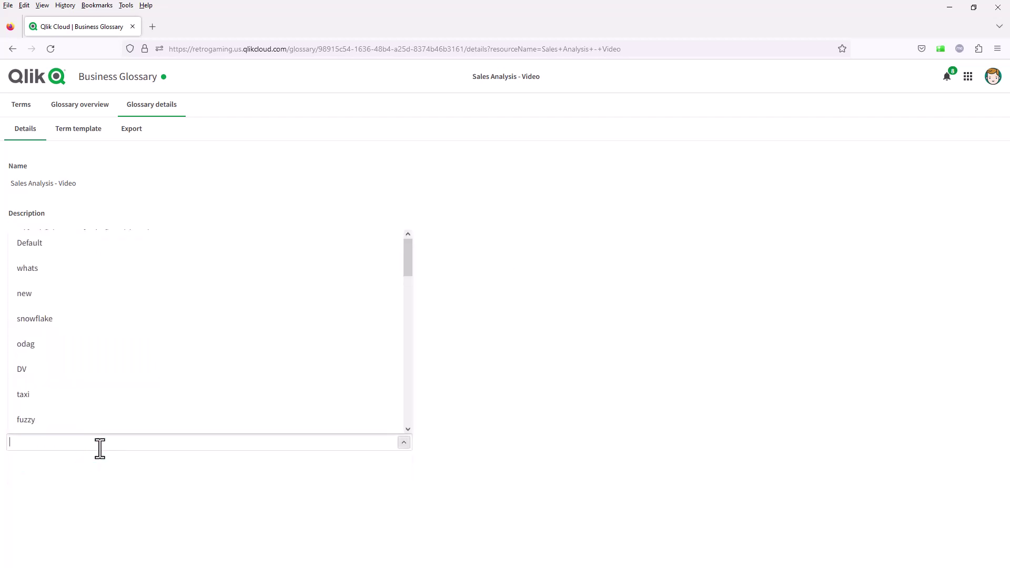
text(sales)
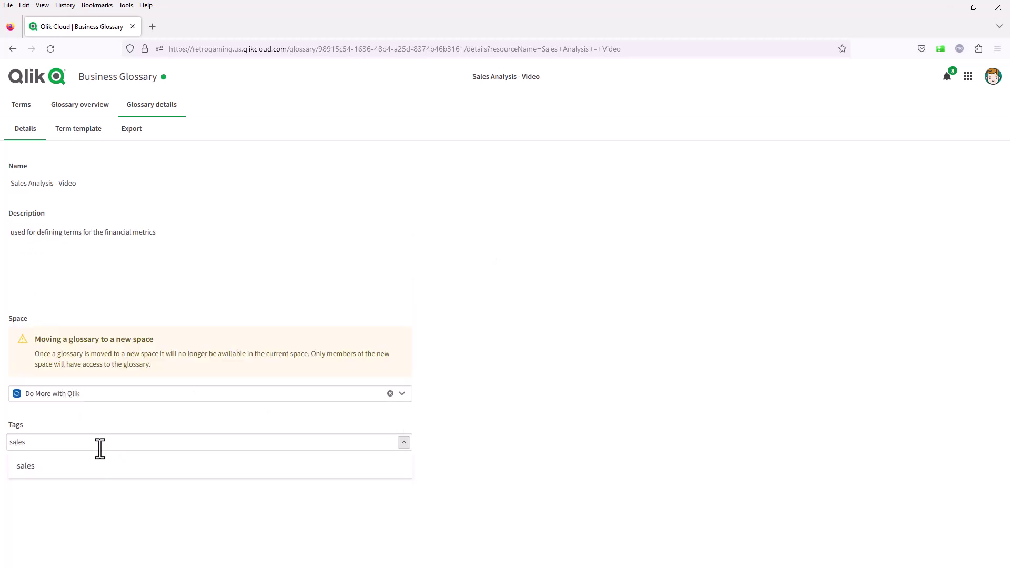
key(Return)
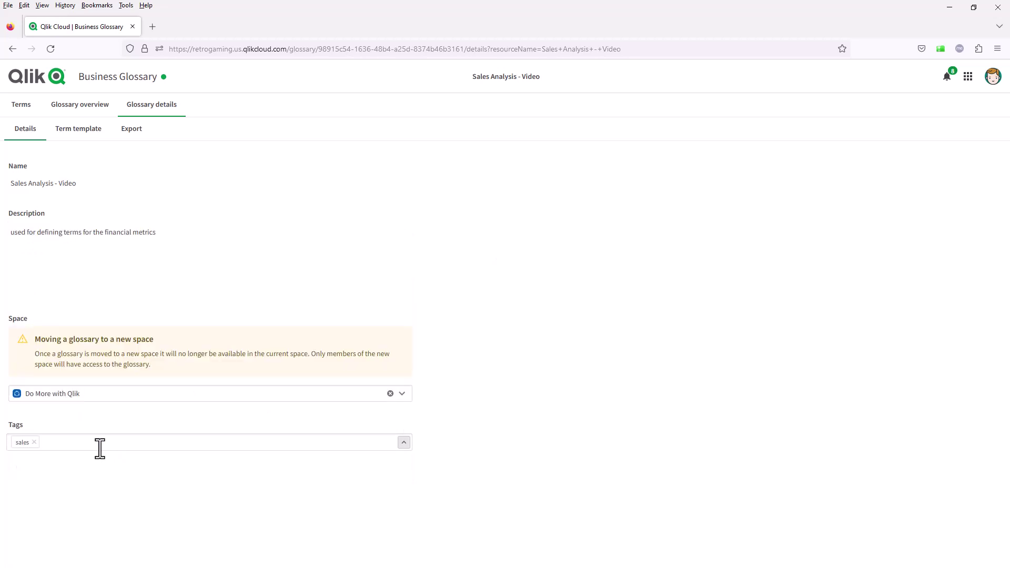
click(100, 448)
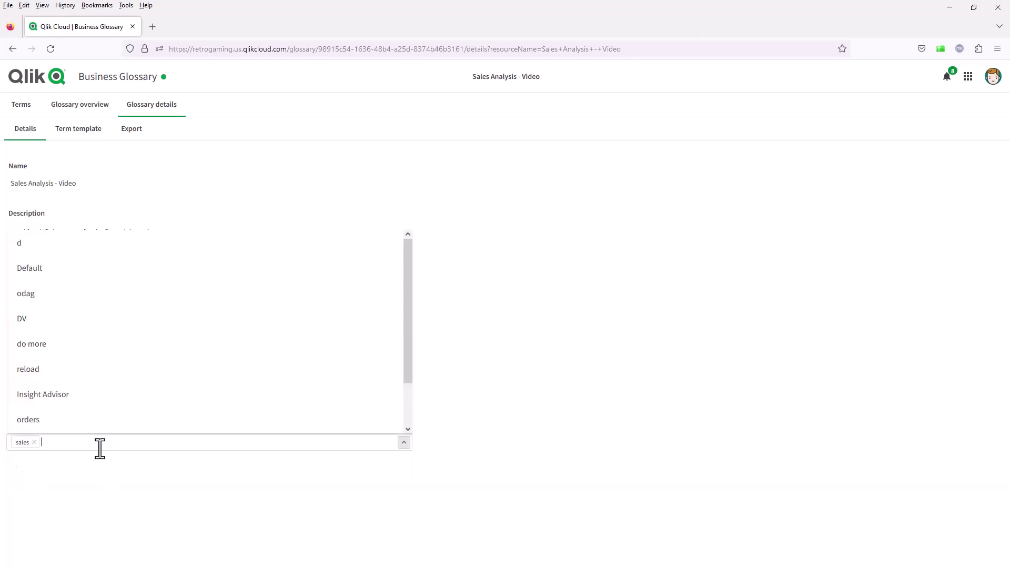
click(135, 485)
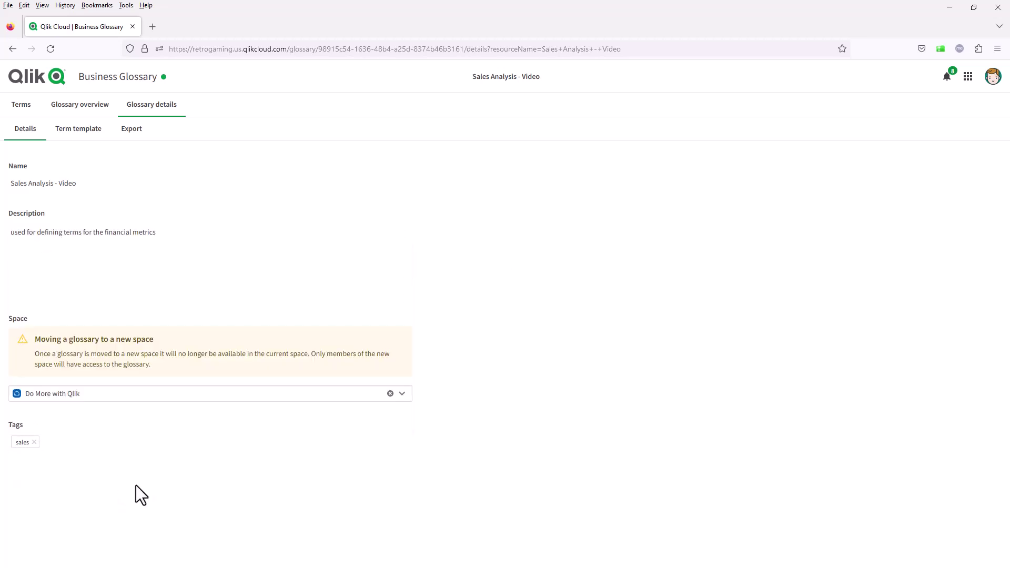
Enter "Go here for more information - Qlik YouTube" in the glossary's related information term template.
click(74, 129)
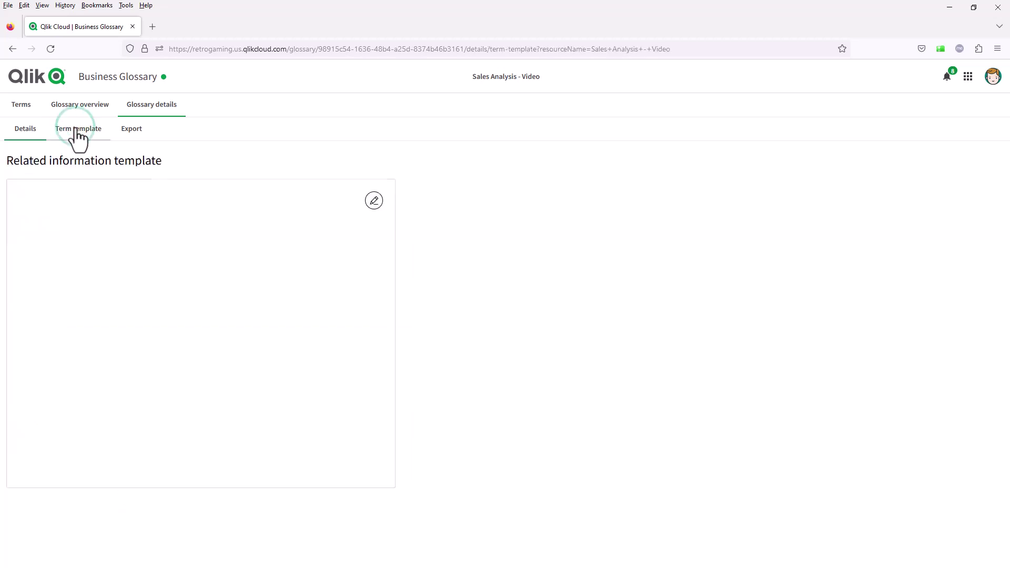
click(378, 205)
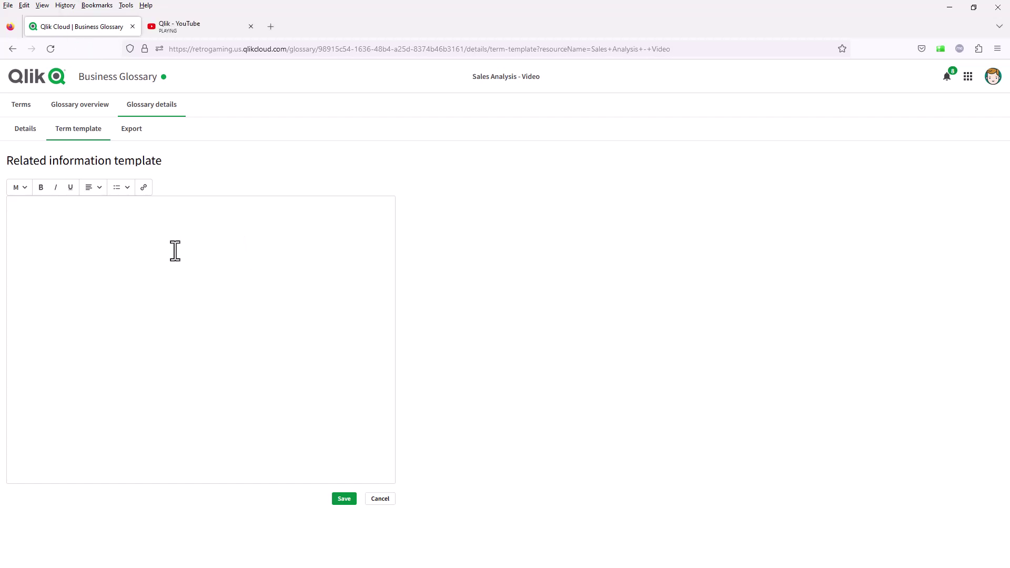
text(Go here for more ingo)
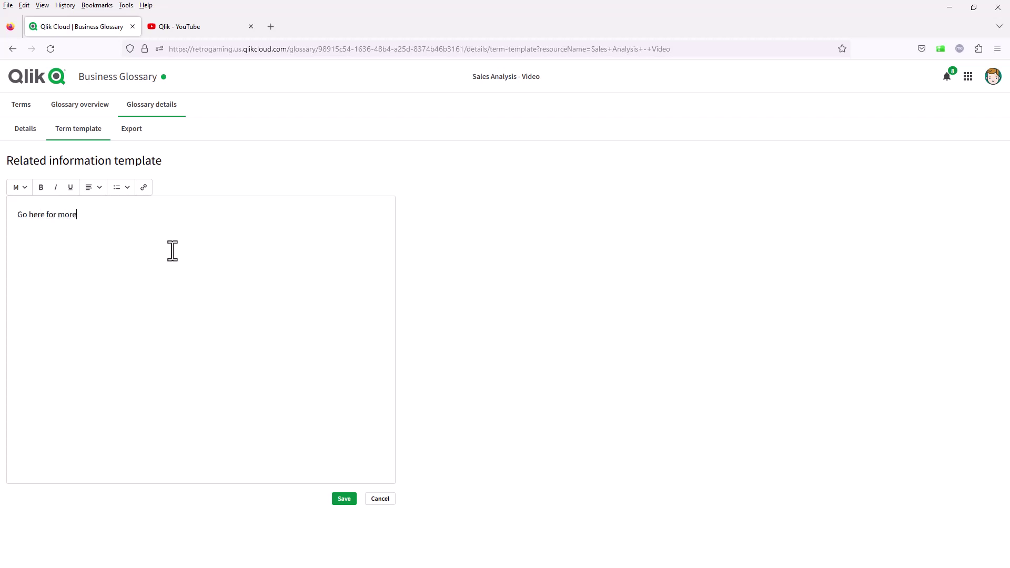
key(BackSpace)
text(formation - Qlik YouTube)
key(shift+Left)
key(shift+Left)
key(shift+Left)
key(shift+Left)
key(shift+Left)
key(shift+Left)
key(shift+Left)
key(shift+Left)
key(shift+Left)
key(shift+Left)
key(shift+Left)
key(shift+Left)
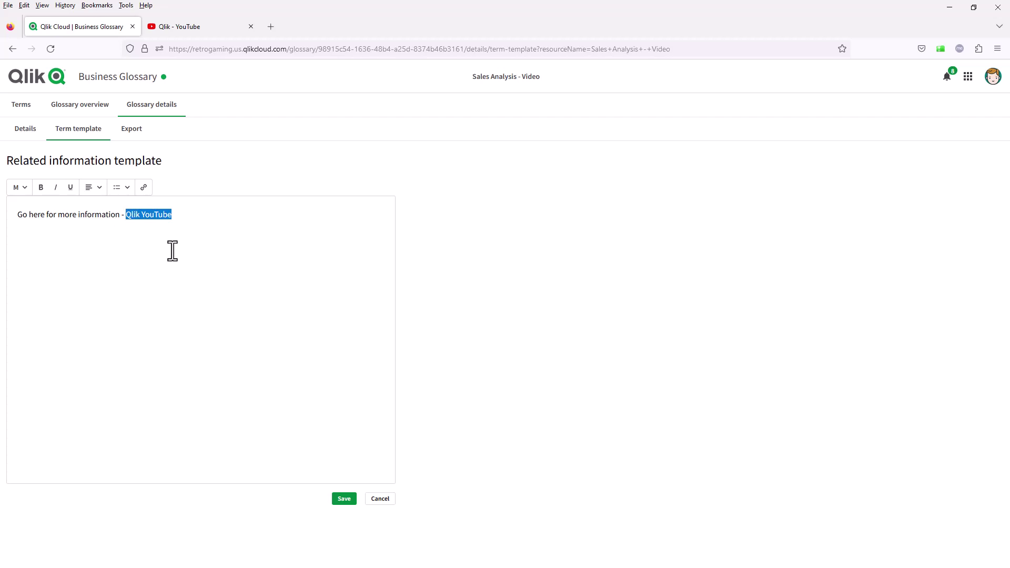
click(143, 187)
text(https://www.youtube.com/@QlikOfficial)
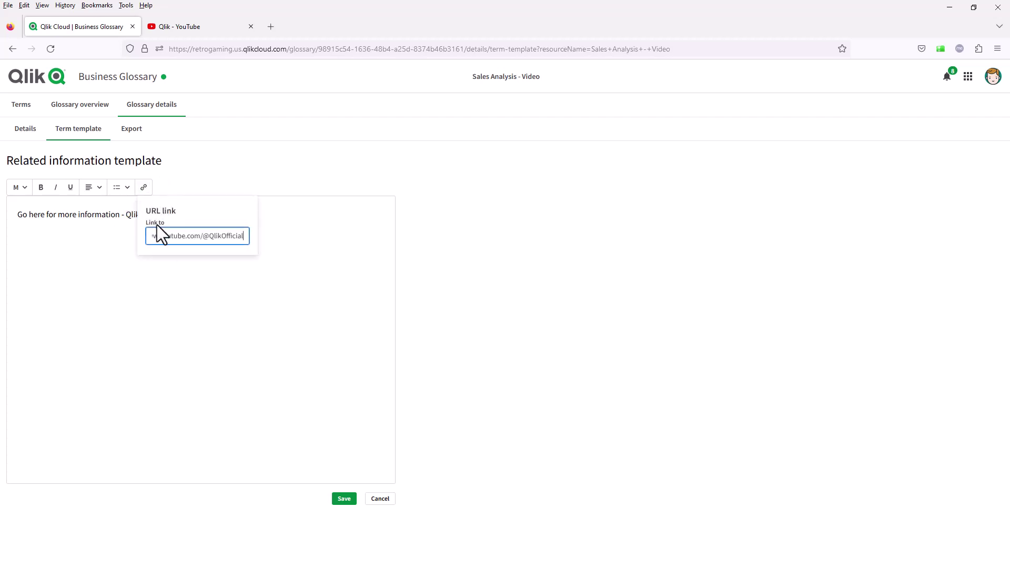
click(113, 307)
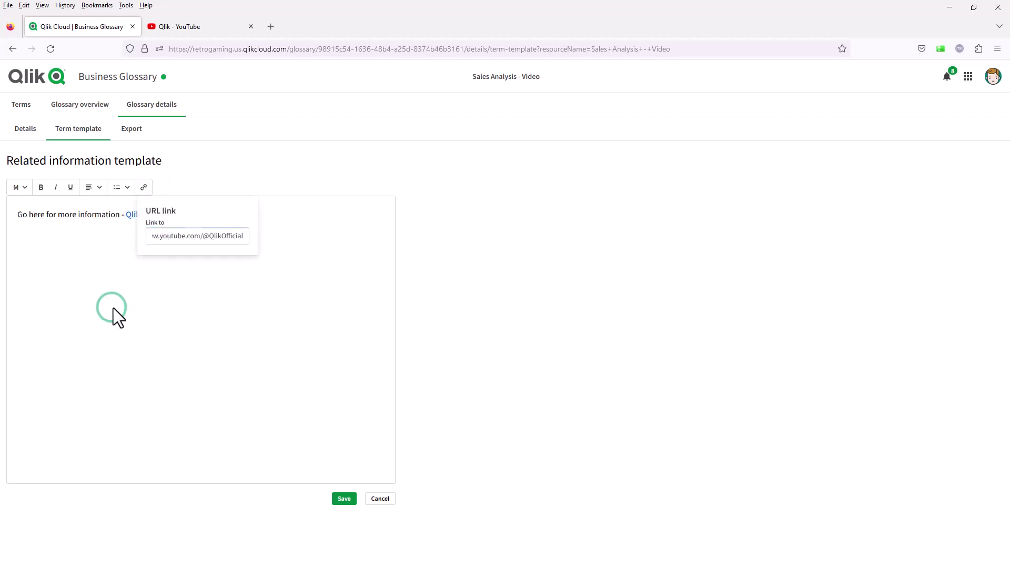
Add a bold, underlined "Resources" heading above the template's information line and save the template.
click(19, 214)
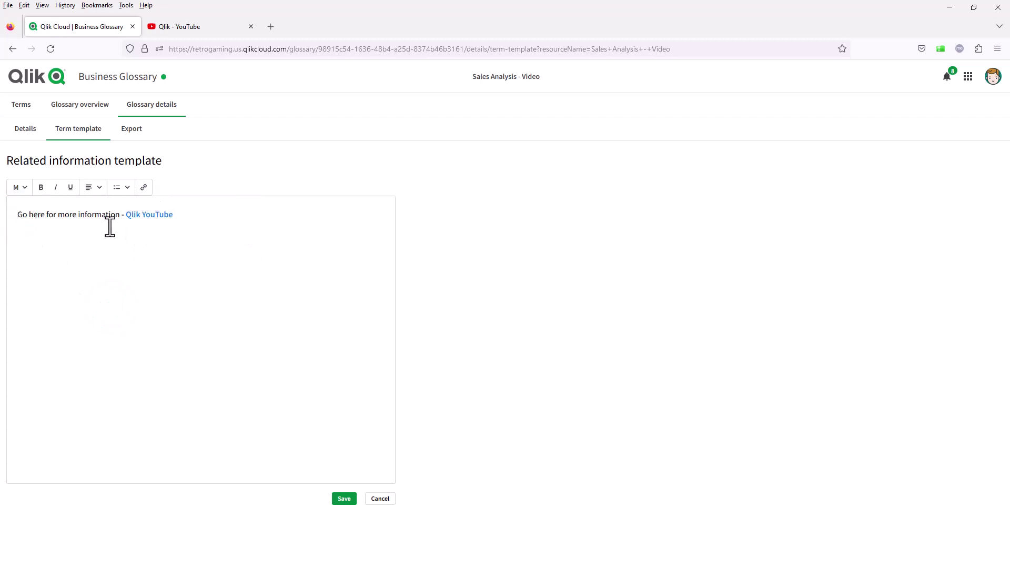
key(Return)
text(Resources)
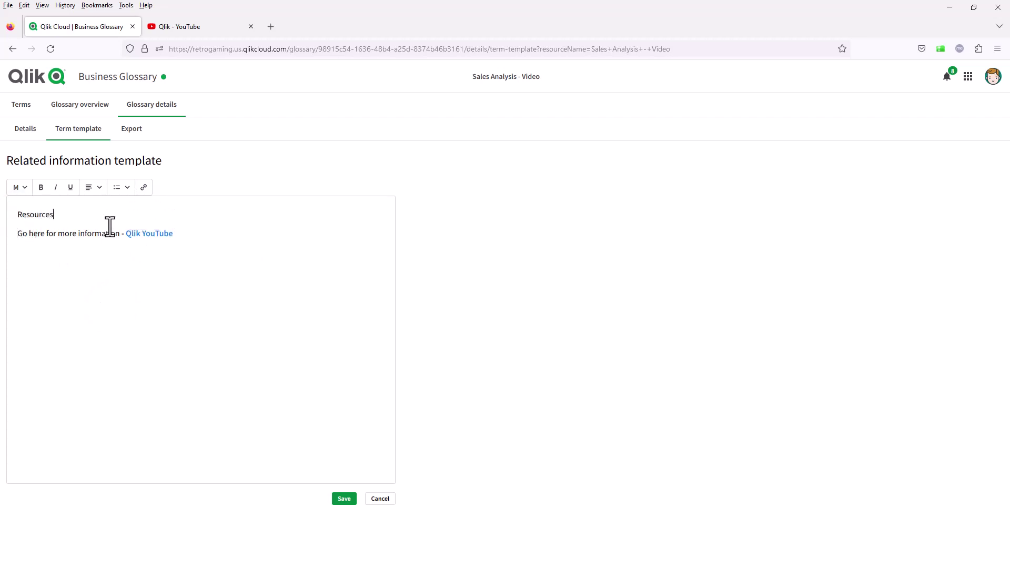
key(shift+Home)
click(39, 187)
click(70, 188)
click(103, 261)
click(344, 499)
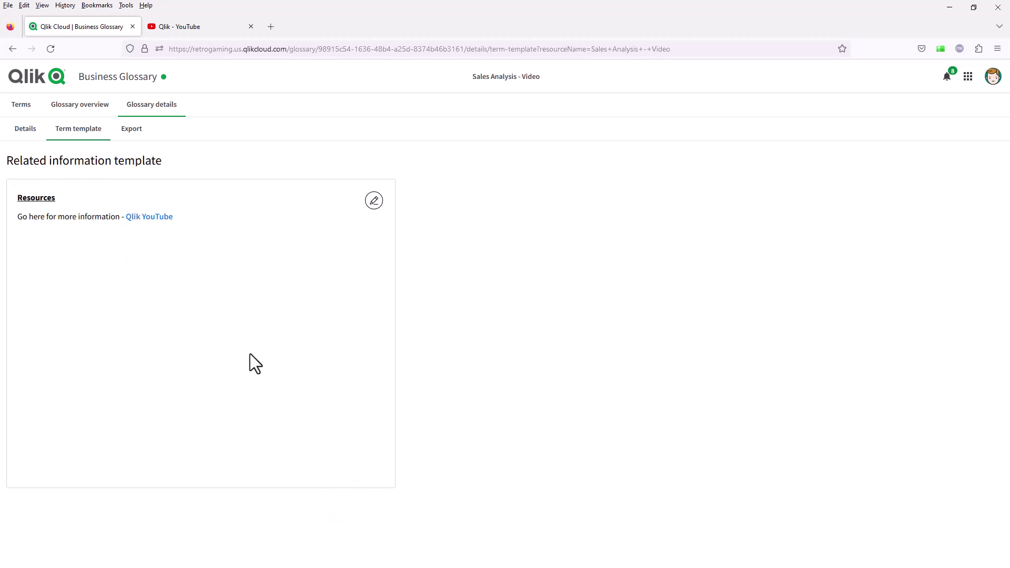
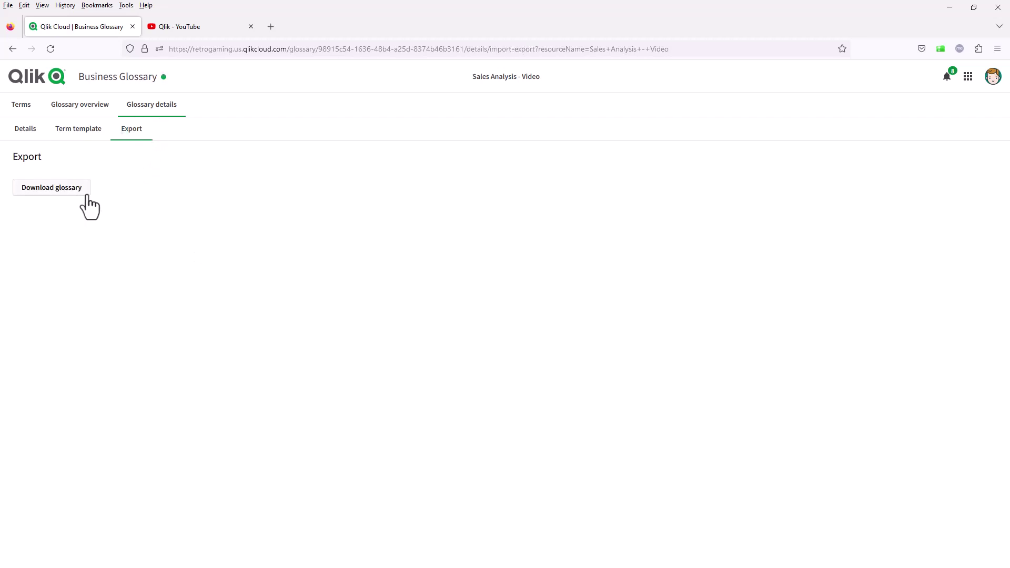
Export the glossary by downloading its file, and return to the glossary's name, description and tag details.
click(88, 196)
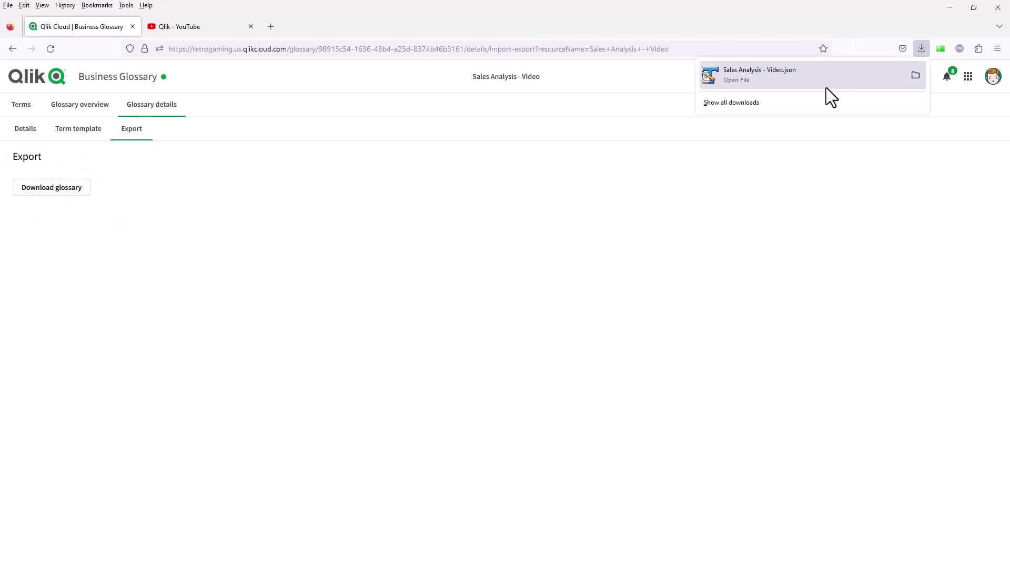
click(778, 187)
click(30, 135)
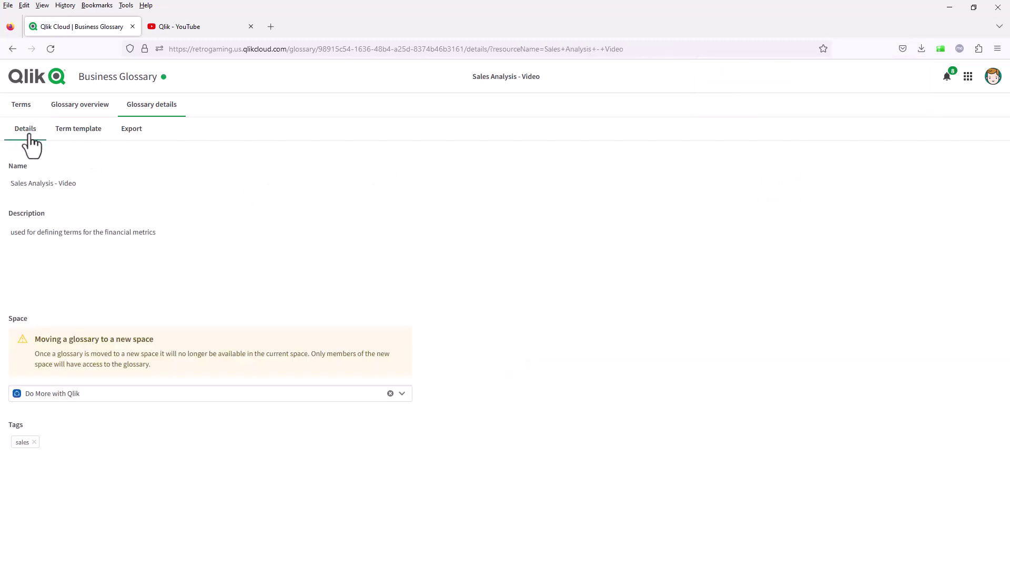
Enter "Descriptive information" as the text of the glossary overview.
click(76, 111)
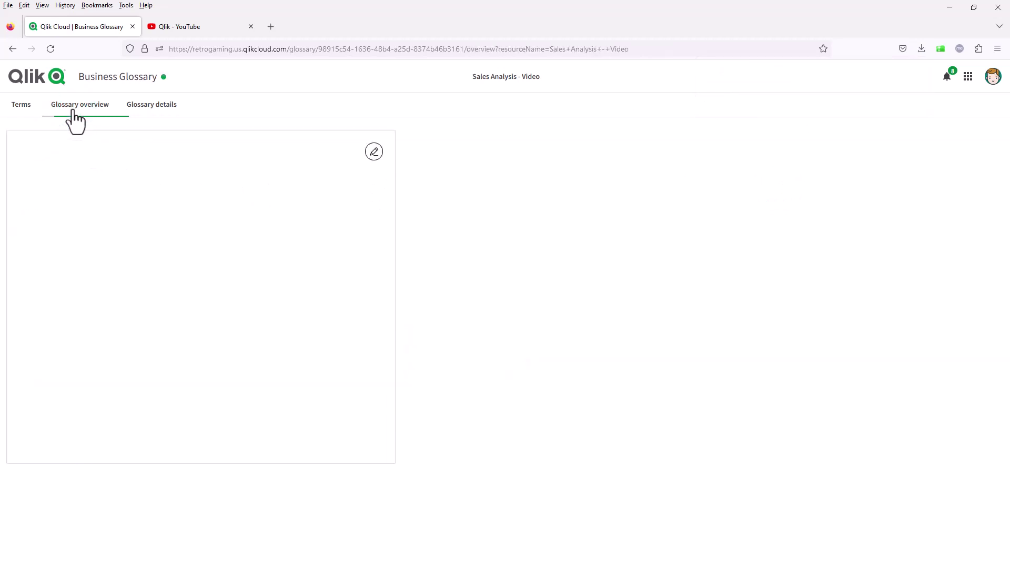
click(380, 156)
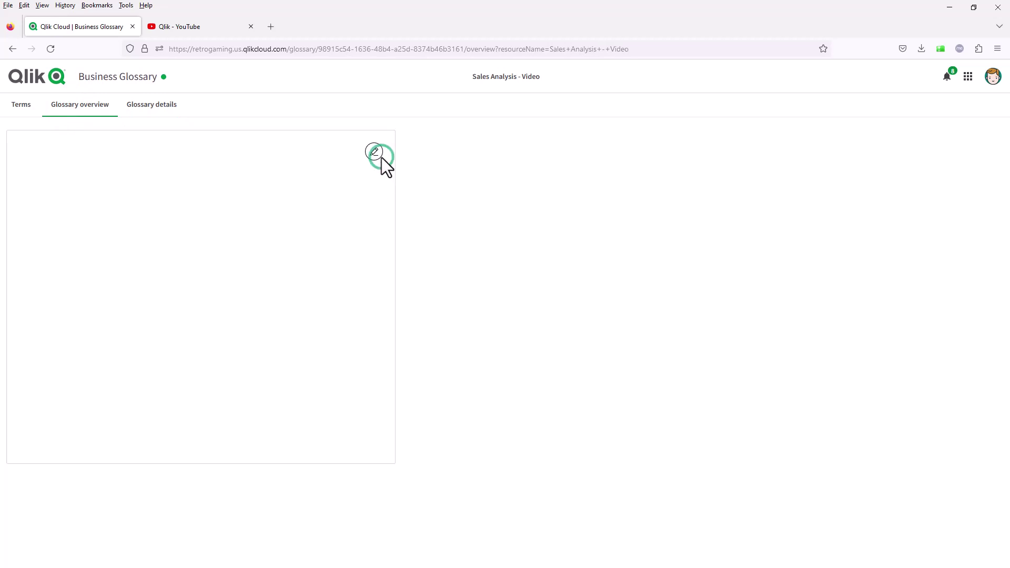
click(263, 235)
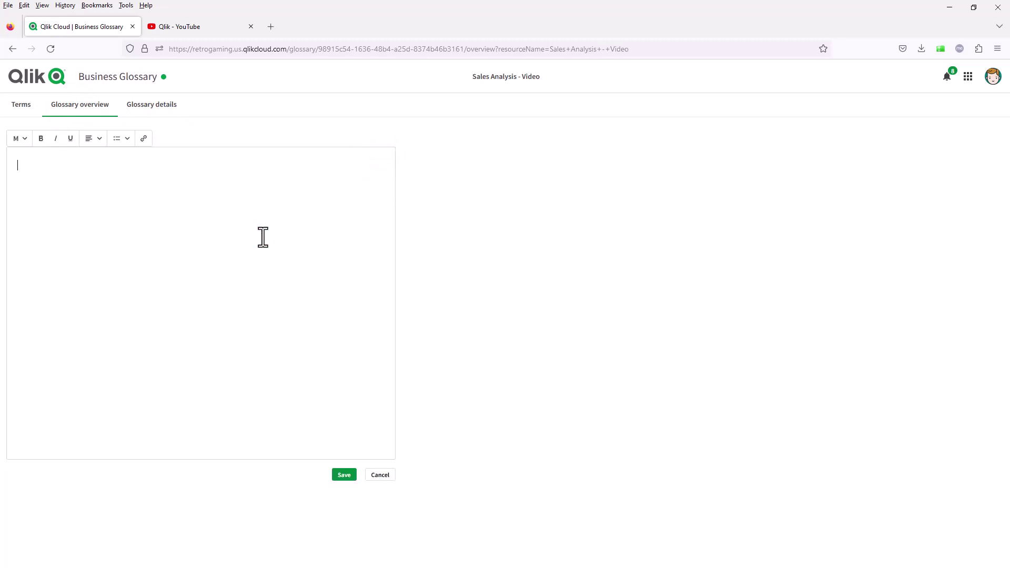
text(Descriptive information)
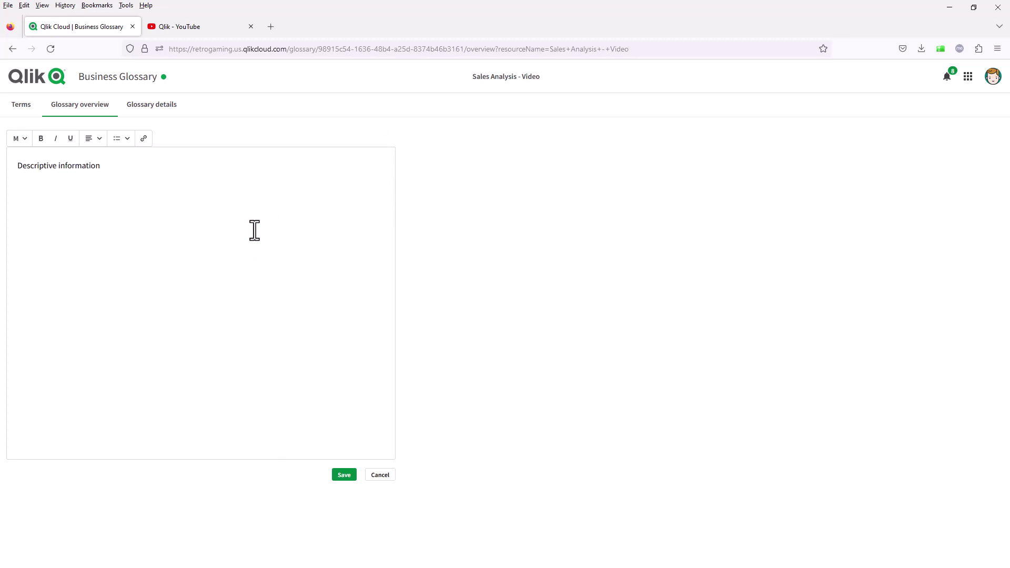
Create a new category named "Sales related" in the glossary's terms area.
click(30, 114)
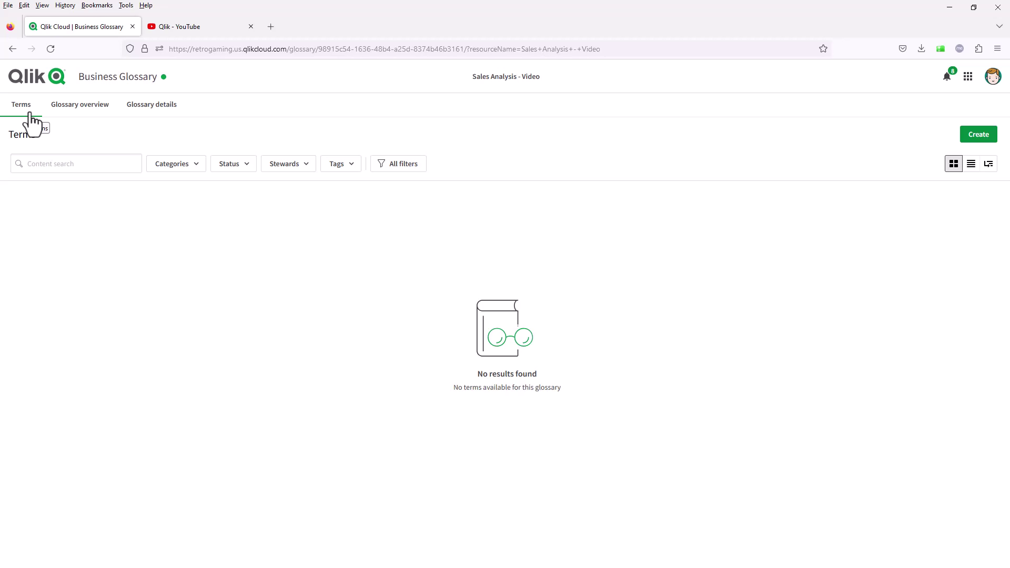
click(987, 140)
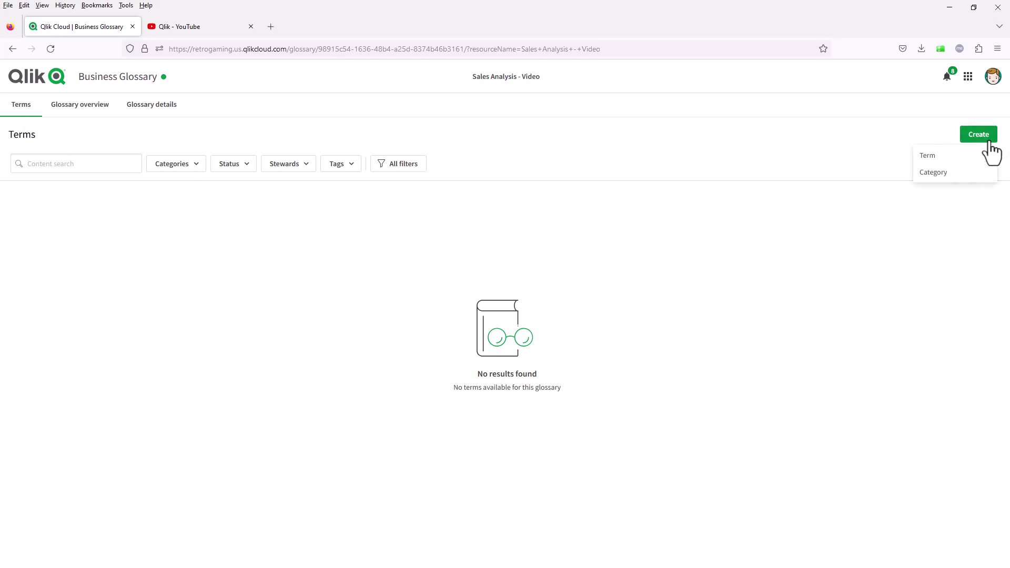
click(971, 175)
text(Sal)
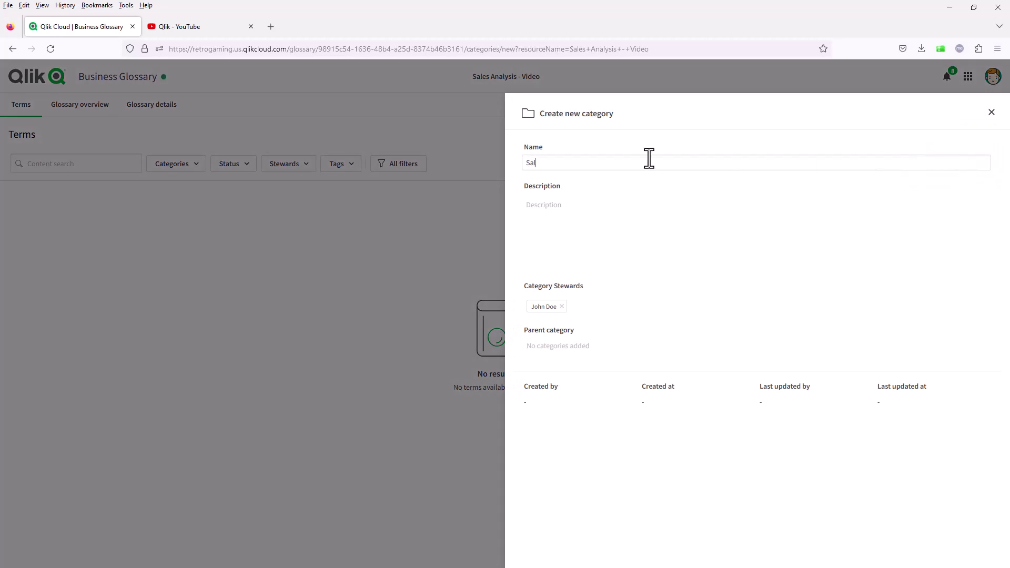
text(es related)
click(657, 203)
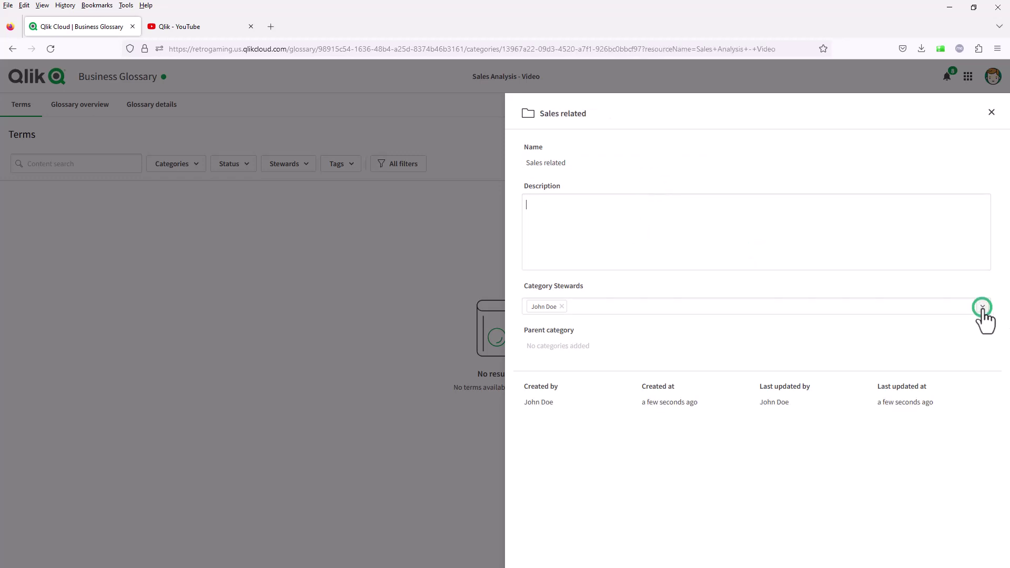
Examine the steward and parent category choices of the "Sales related" category, and check the category filter in the terms list.
click(982, 306)
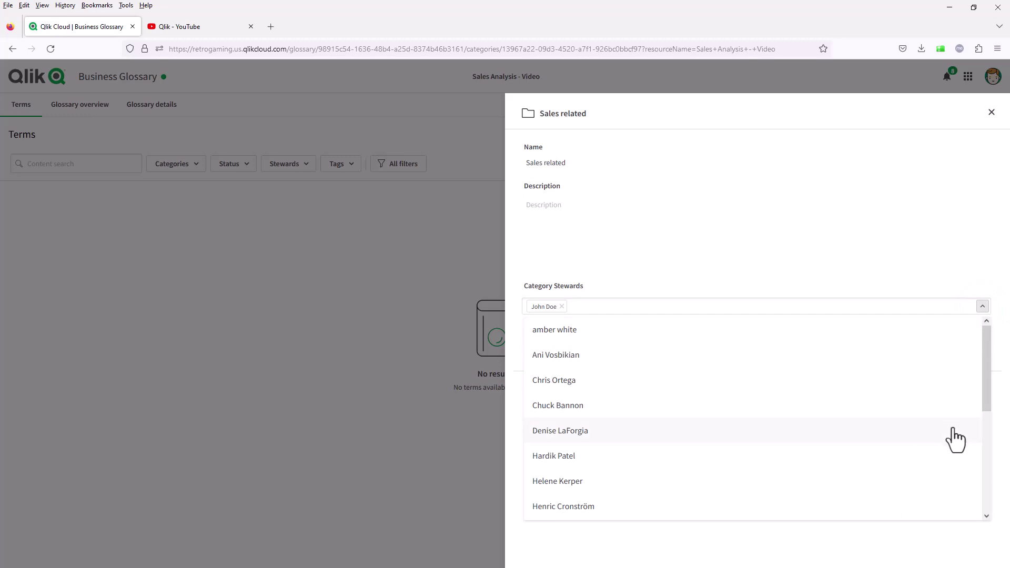
click(978, 289)
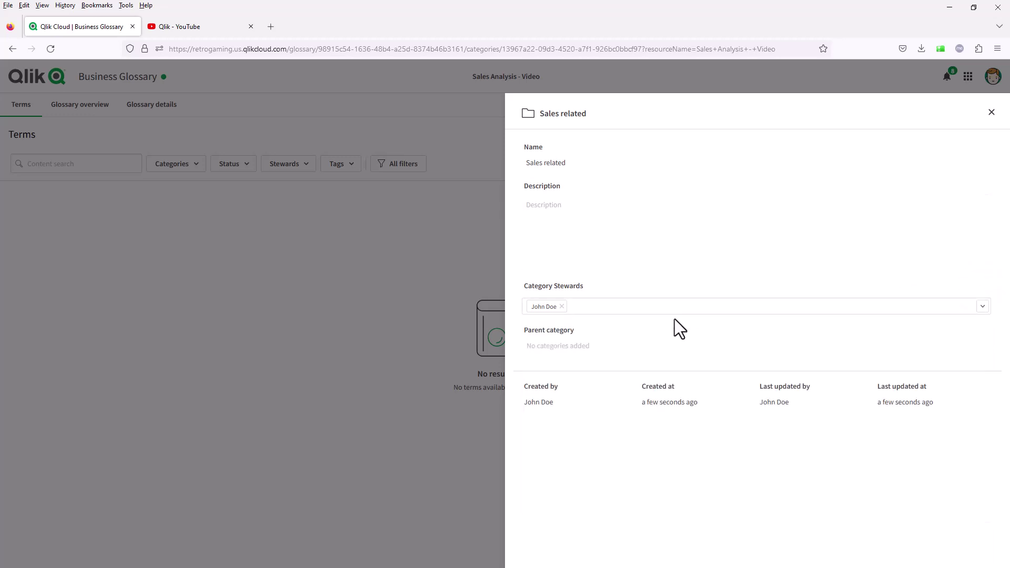
click(560, 346)
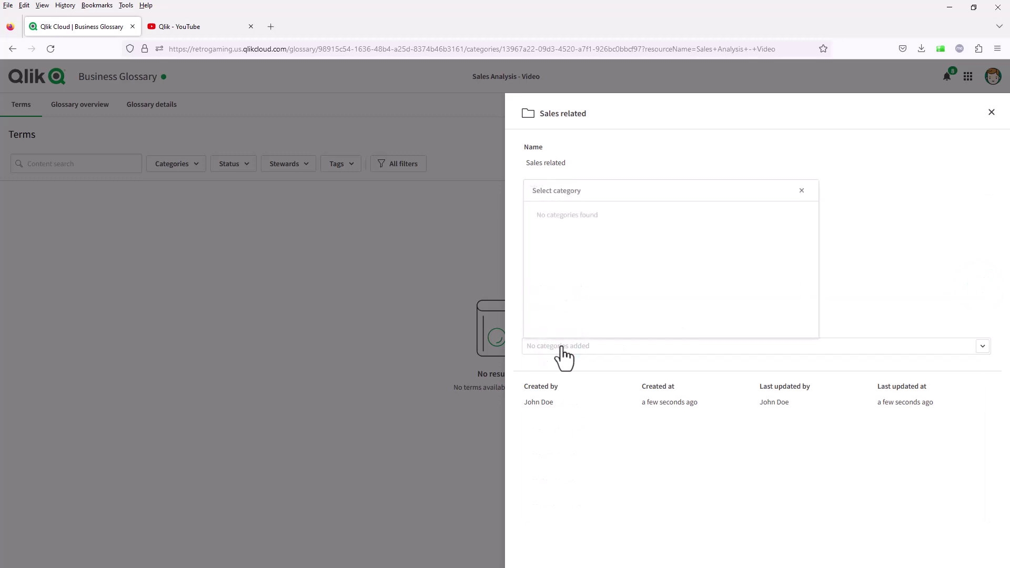
click(908, 294)
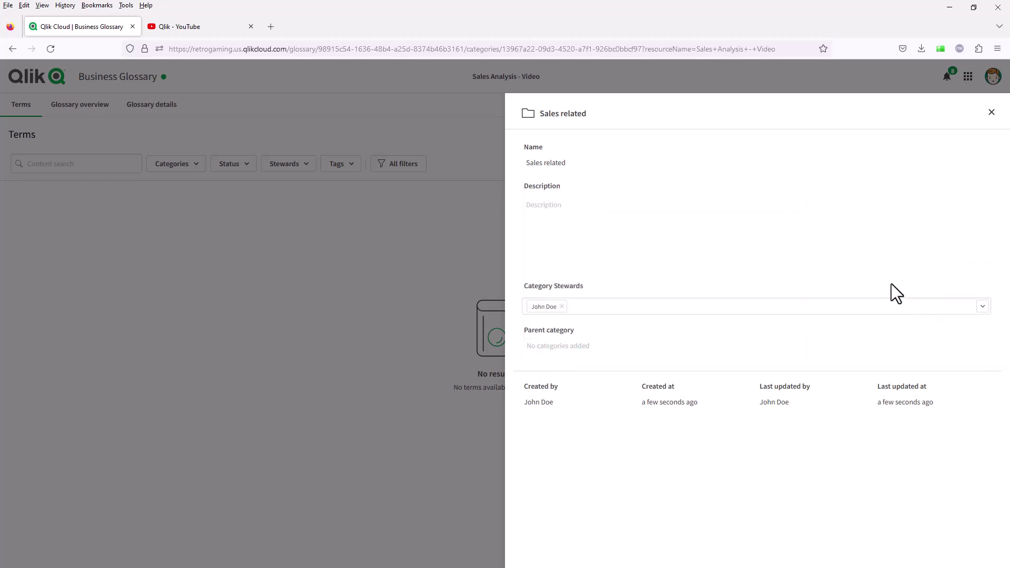
click(991, 112)
click(196, 166)
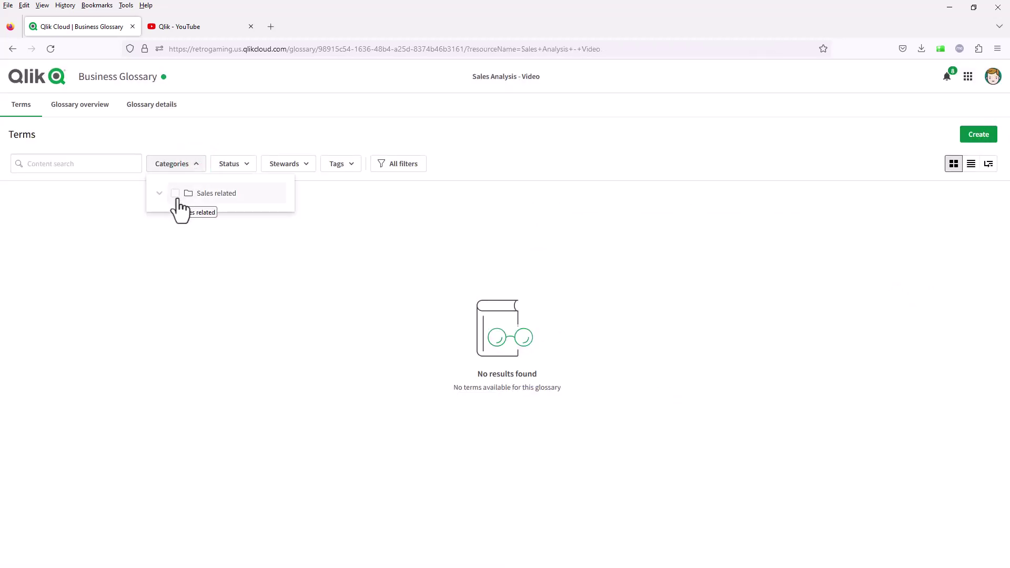
click(175, 239)
Create a new term named "Return Shipping" with the abbreviation "RS".
click(976, 136)
click(959, 155)
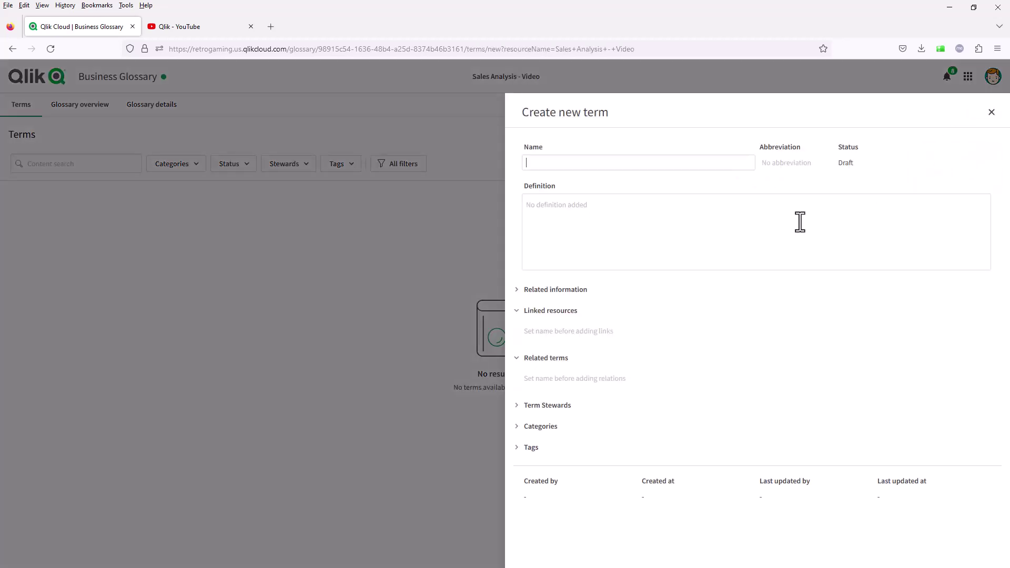
click(567, 165)
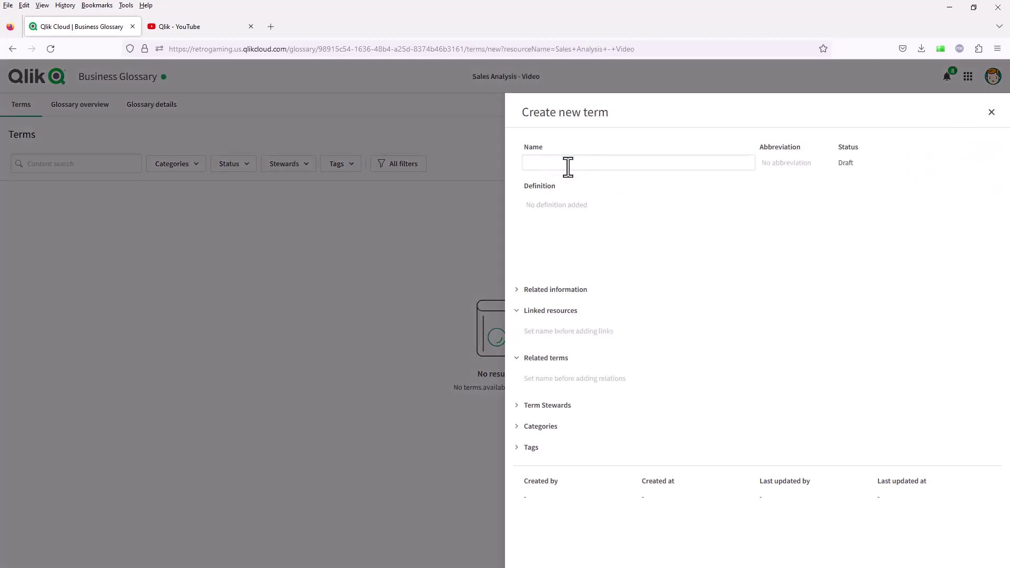
text(Return Shipping)
click(801, 163)
text(RS)
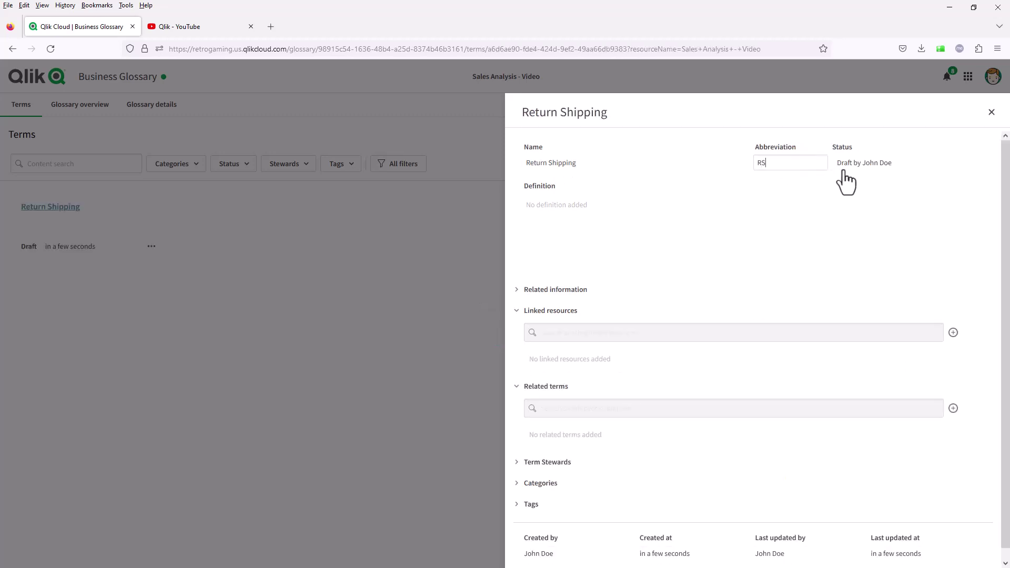
Set the status of the "Return Shipping" term to Verified.
click(845, 166)
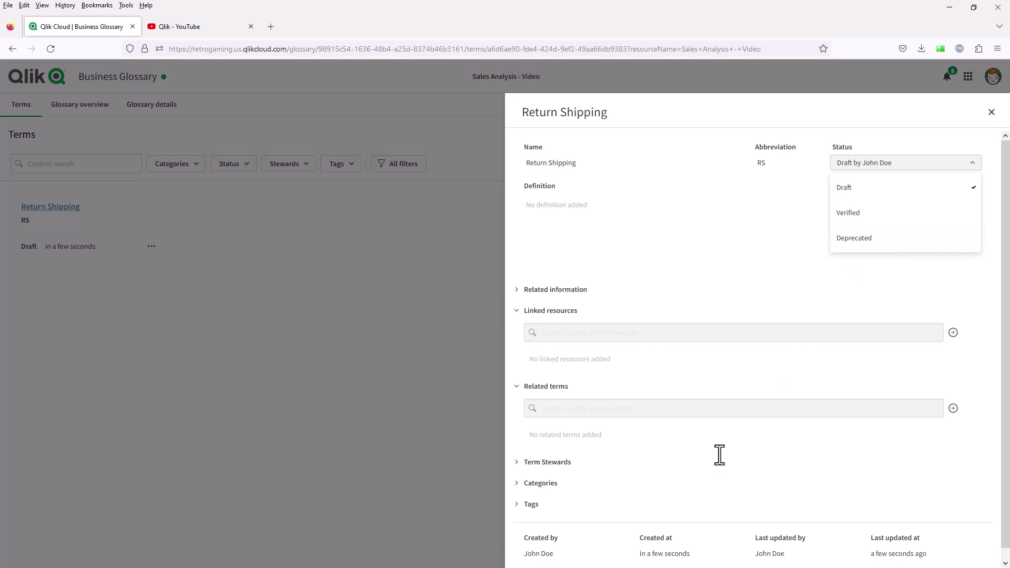
click(891, 225)
click(747, 226)
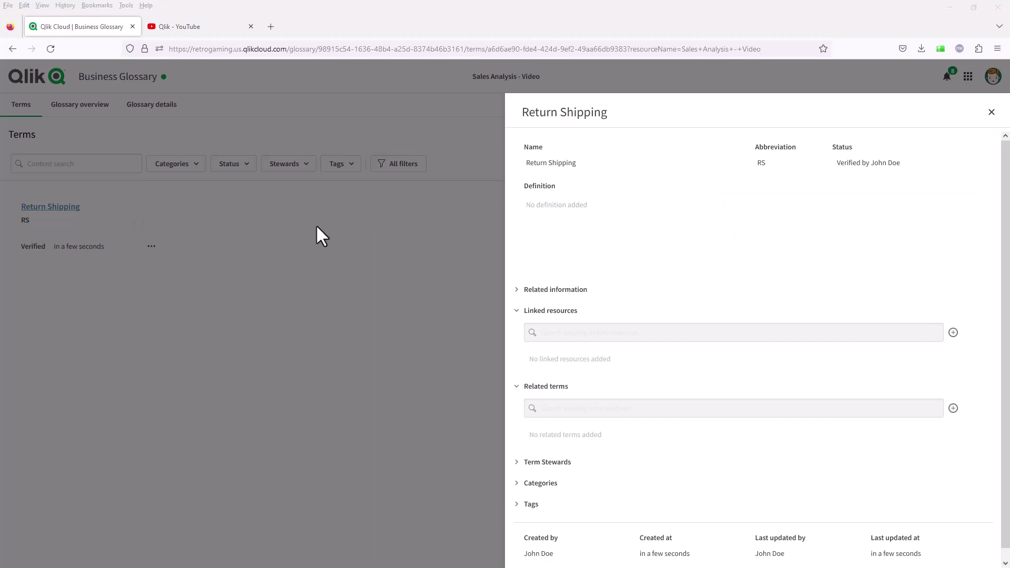
Enter the "Return Shipping" definition "The amount refunded to the customer for shipping costs, applies to orders that have been cancelled.".
click(559, 219)
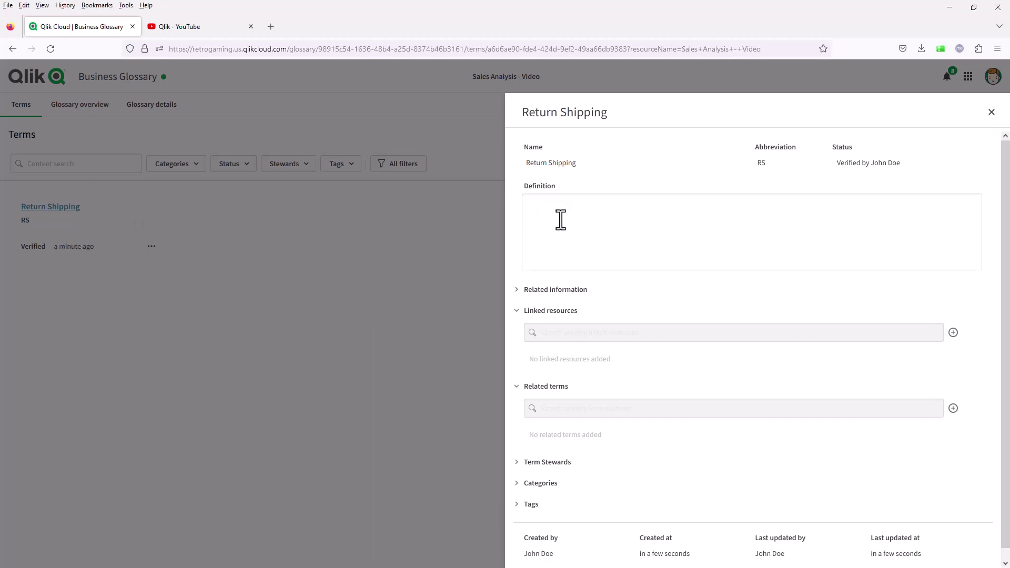
text(The amount refunded to the customer for shippin)
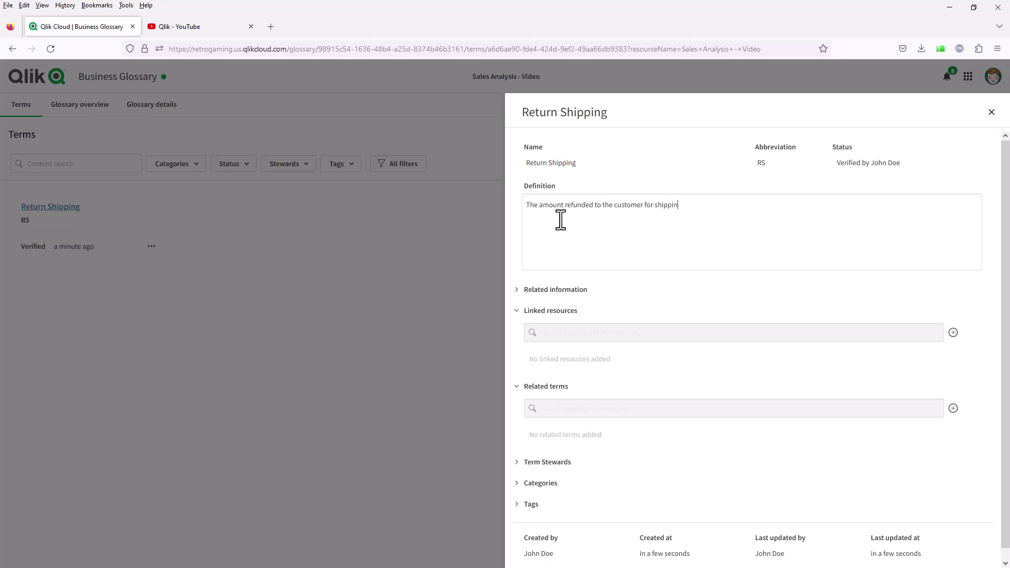
text(g costs, applies to orders that have been cance)
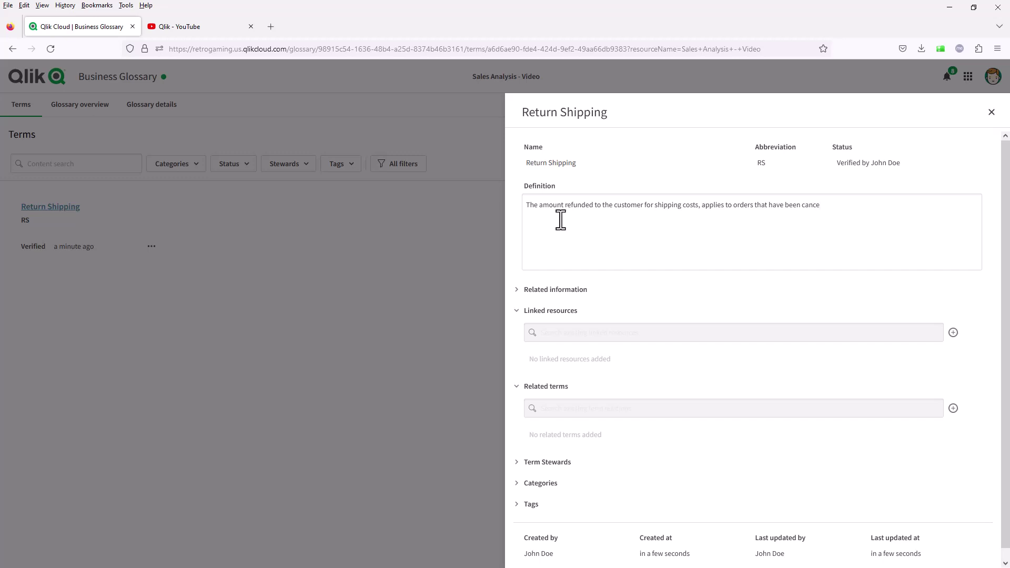
text(lled.)
Add the expression SUM({<[Cancelled Date]=-{'*'}>}[rgb_orders.Shipping]) below the Qlik YouTube line in the term's related information.
click(576, 291)
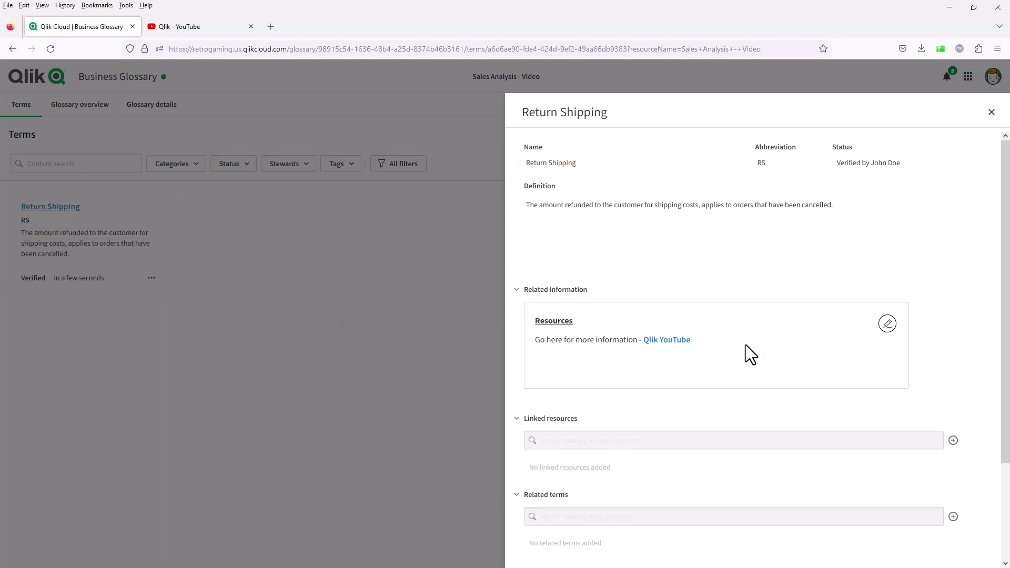
click(887, 323)
click(778, 357)
key(Return)
key(Return)
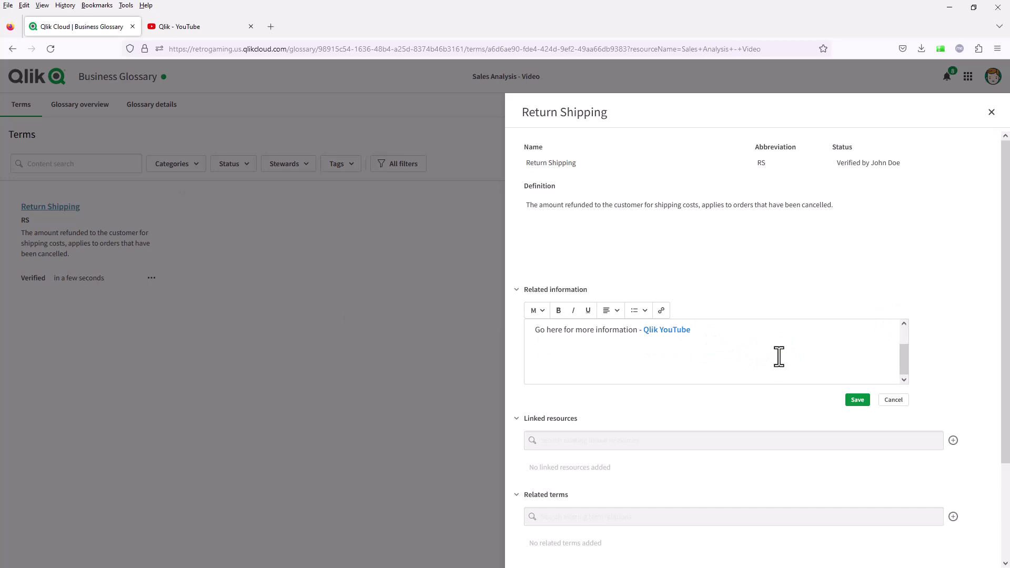
text(SUM({<[Cancelled Date]=-{'*'}>}[rgb_orders.Shipping]))
key(BackSpace)
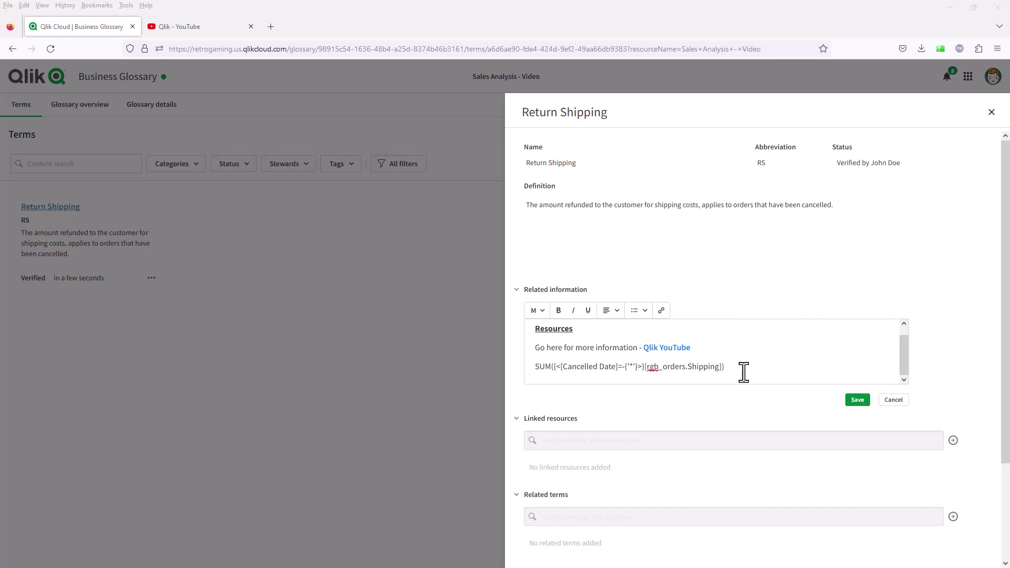
Link the app "RGB - Sales Analysis - Do More IA" and the dataset price_data.qvd to the "Return Shipping" term.
scroll(795, 362, down, 2)
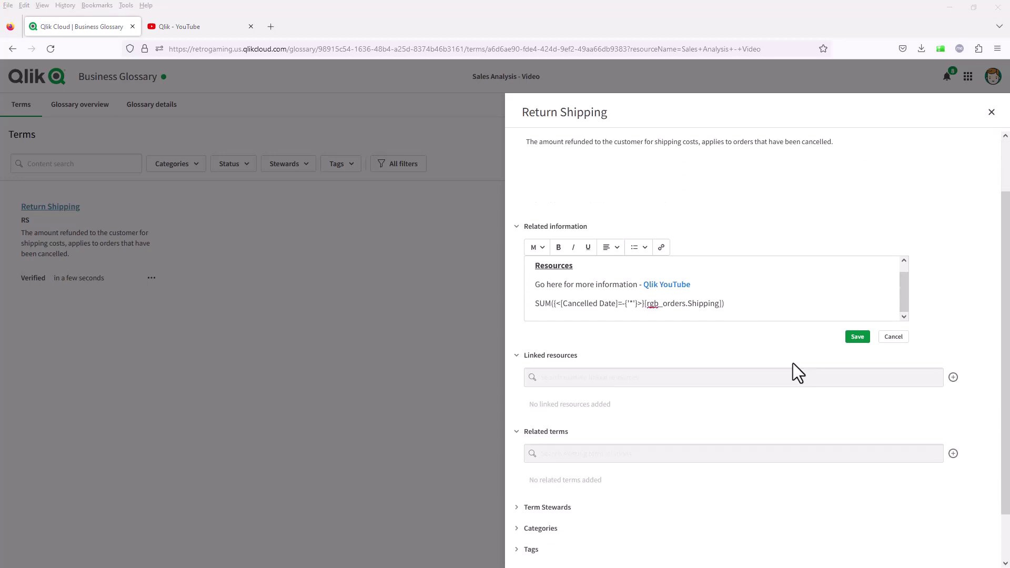
click(952, 378)
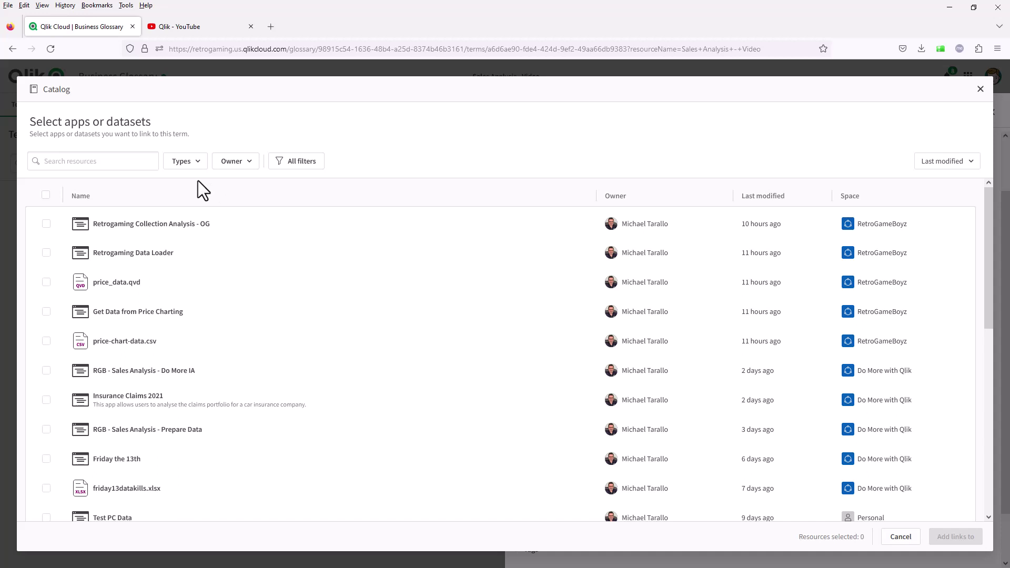
click(47, 370)
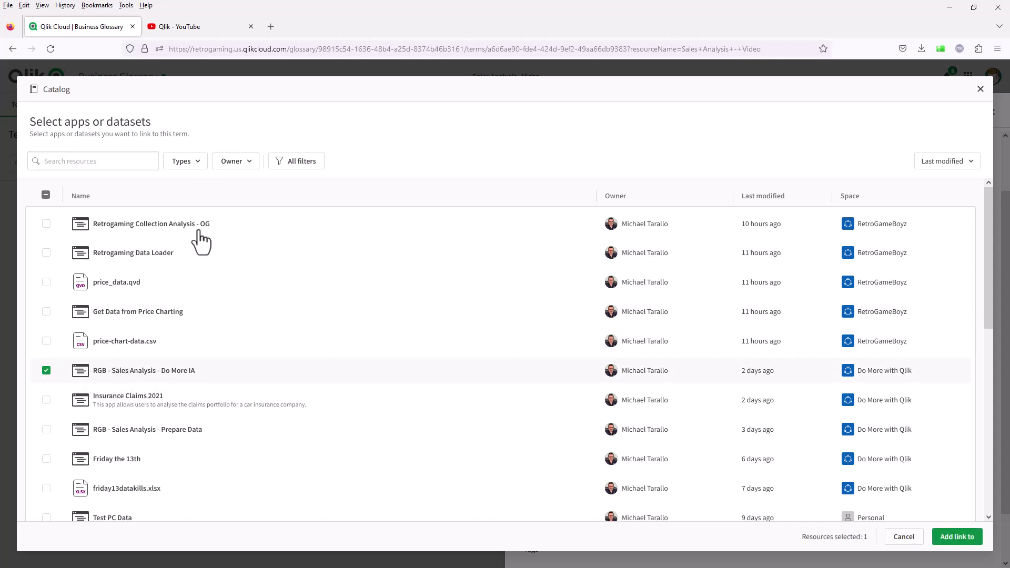
click(203, 165)
click(176, 208)
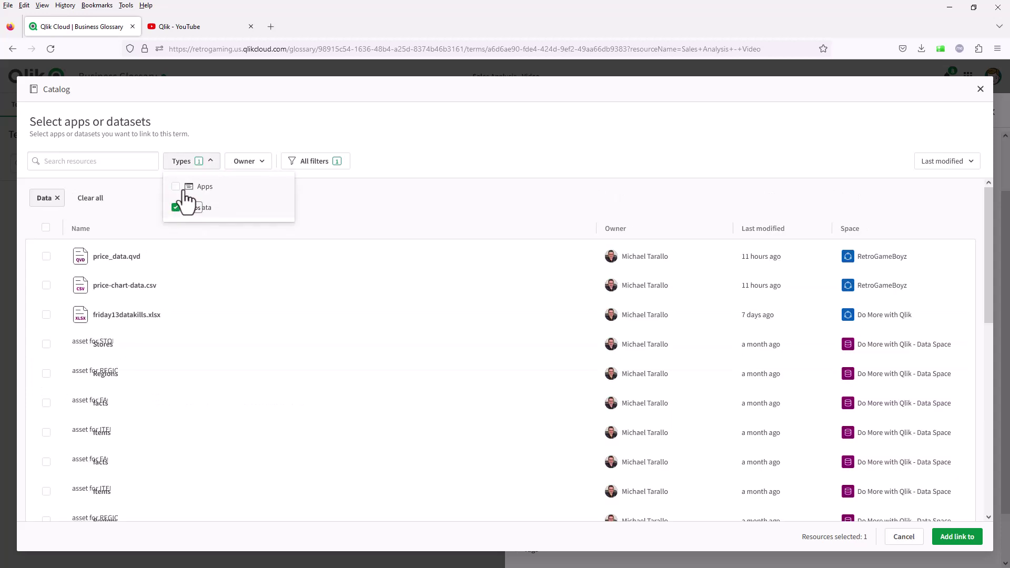
click(47, 256)
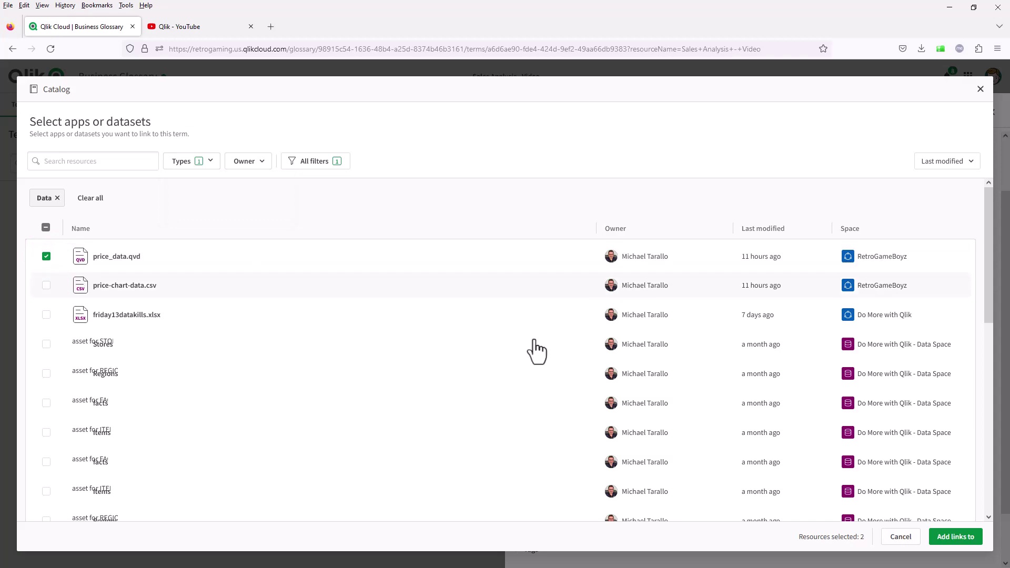
click(956, 539)
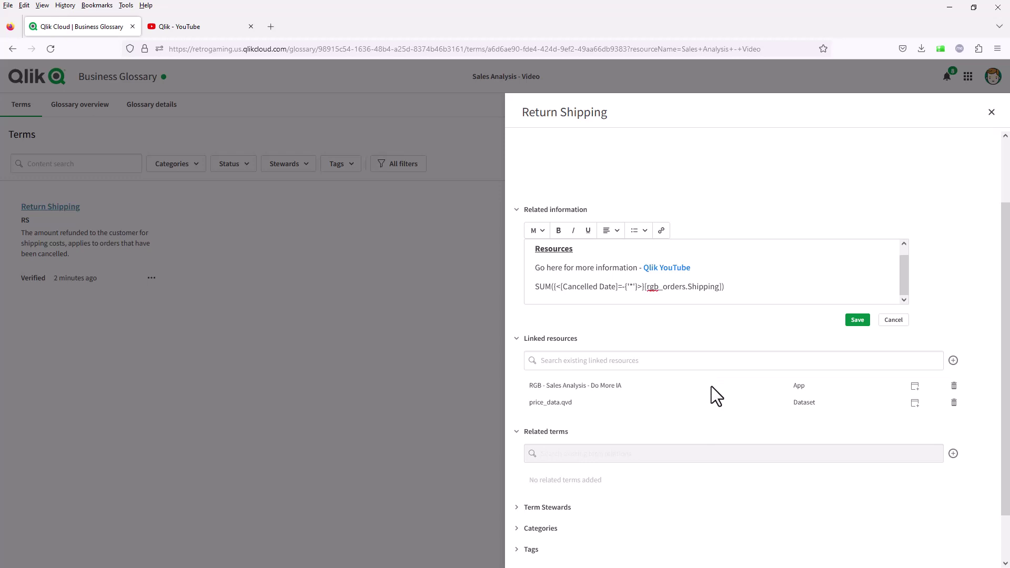
Examine the relation types available for related terms of "Return Shipping", without adding a related term.
scroll(711, 386, down, 1)
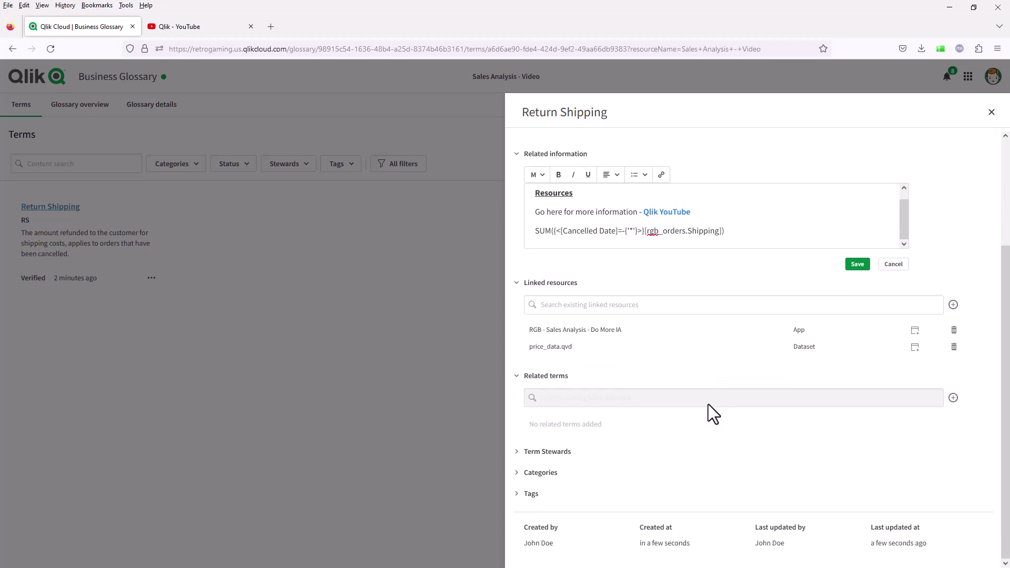
click(953, 398)
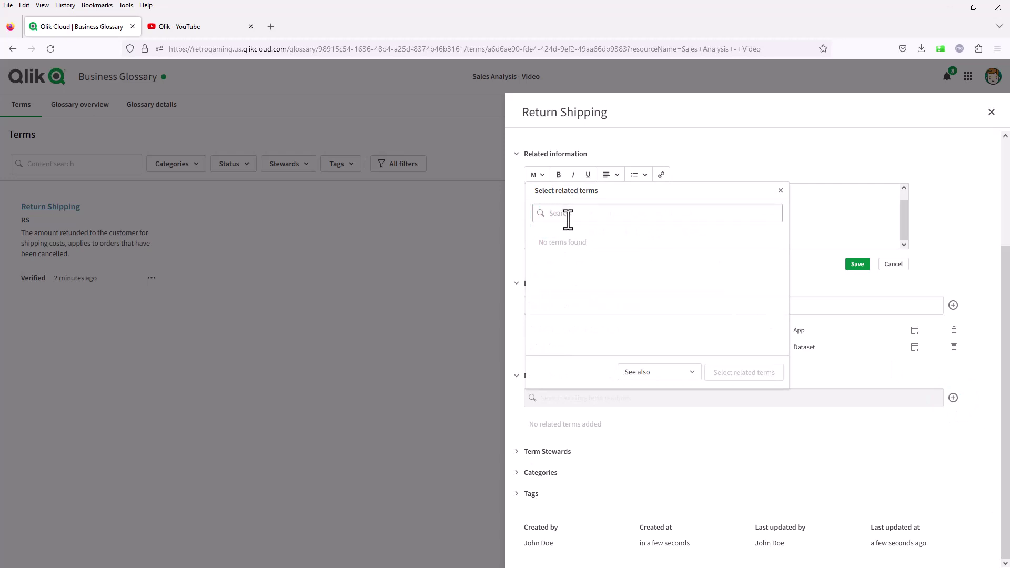
click(683, 374)
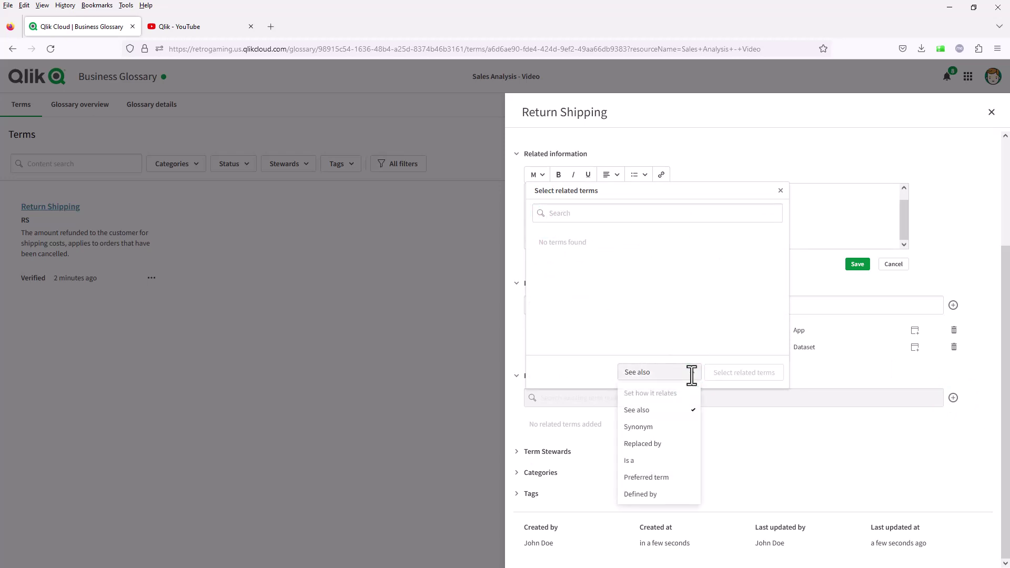
click(691, 374)
click(405, 284)
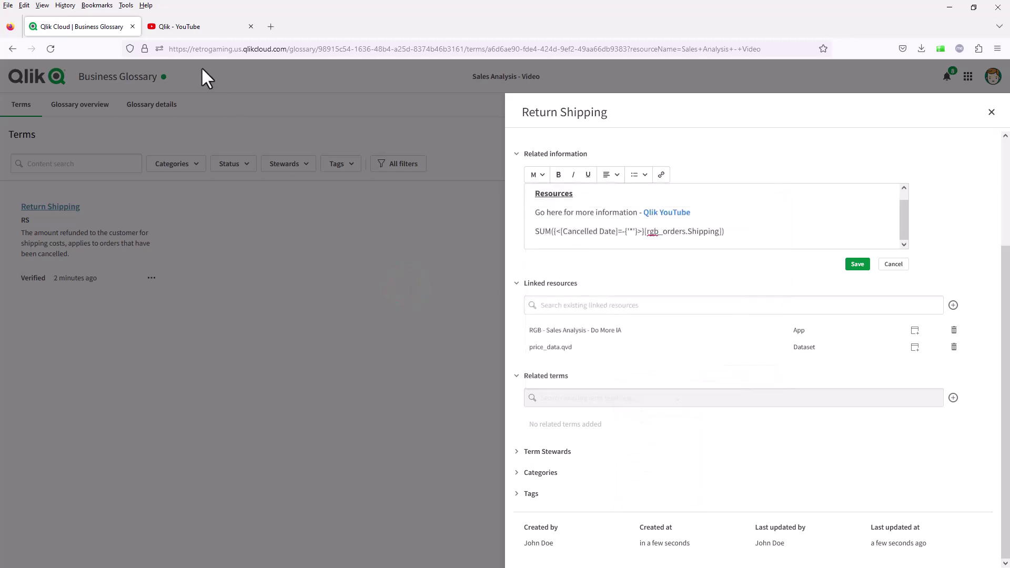
Load retrogaming.us.qlikcloud.com in the YouTube browser tab and open the "Total" term of the "RGB - Sales Analysis Terms" glossary.
click(187, 26)
click(185, 47)
text(retrogaming.us.qlikcloud.com/)
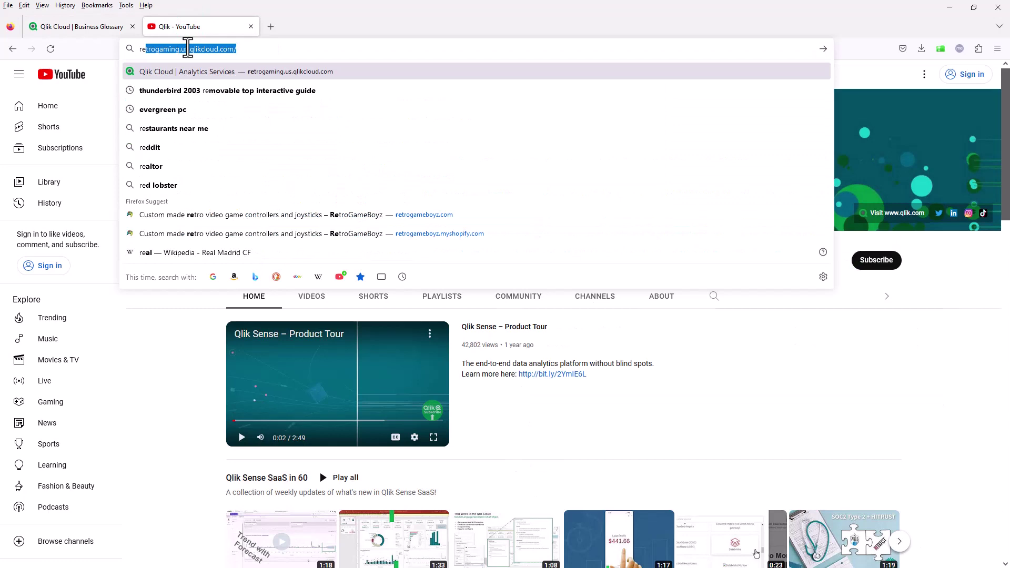
key(Return)
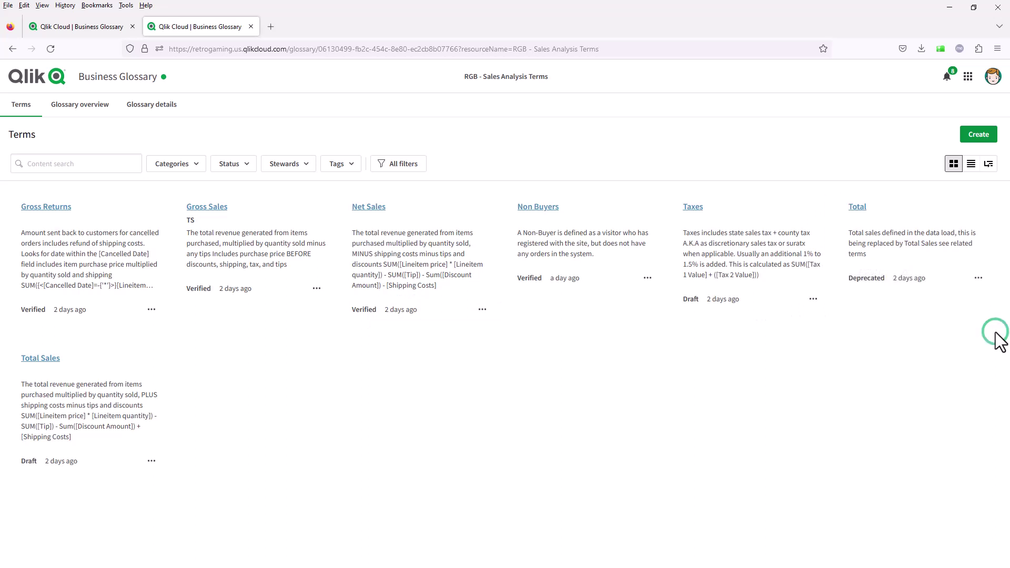
click(978, 278)
click(943, 291)
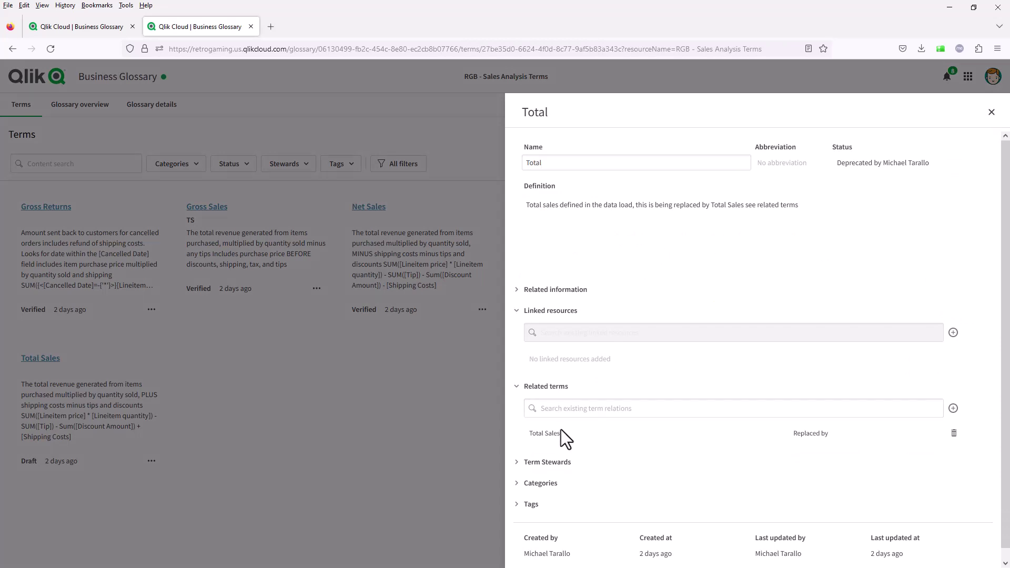
Examine the selectable related terms and relation types for the "Total" term, leaving its relations unedited.
click(953, 408)
click(953, 408)
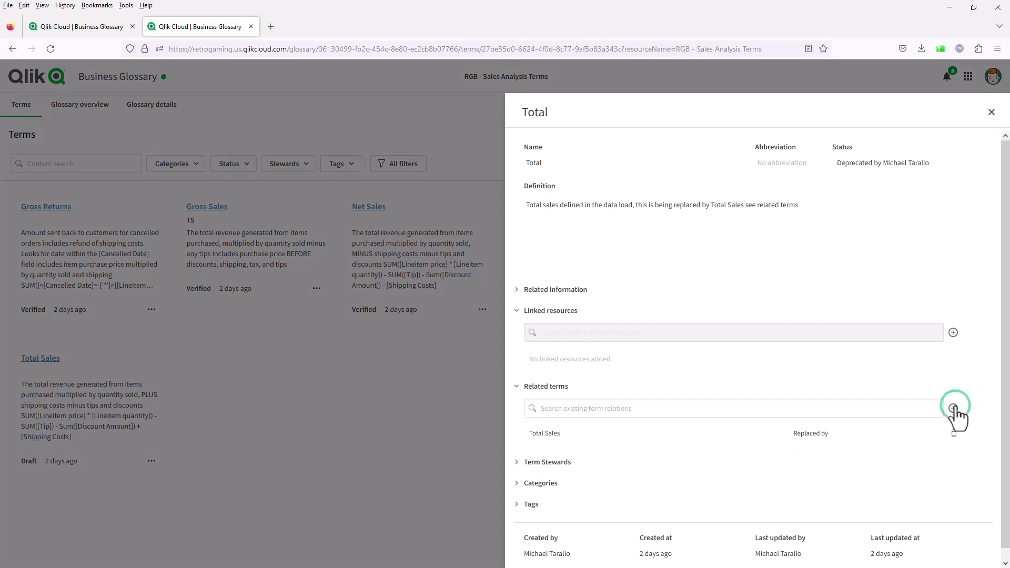
scroll(573, 276, down, 1)
scroll(560, 281, up, 1)
scroll(557, 284, down, 1)
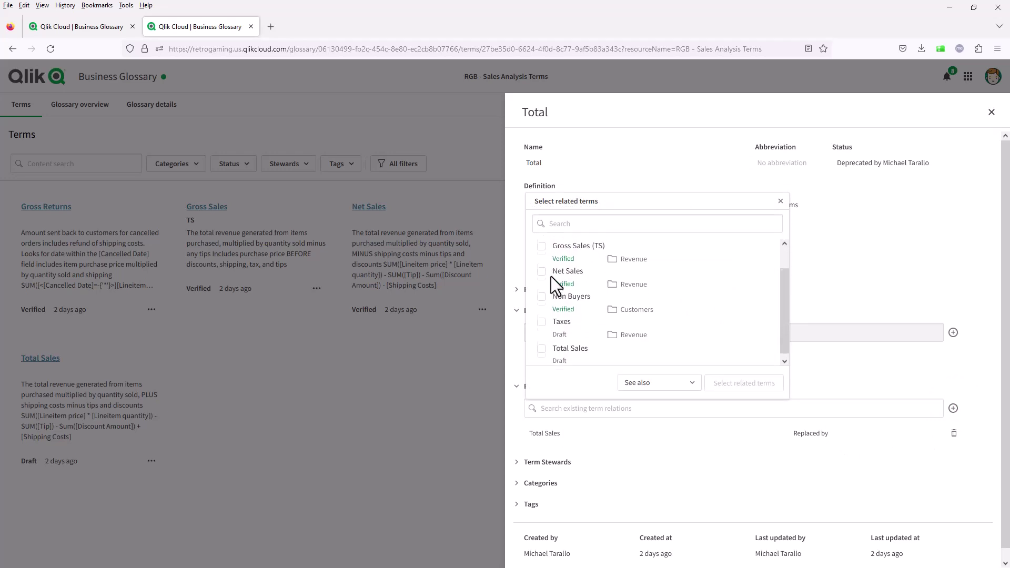
click(687, 384)
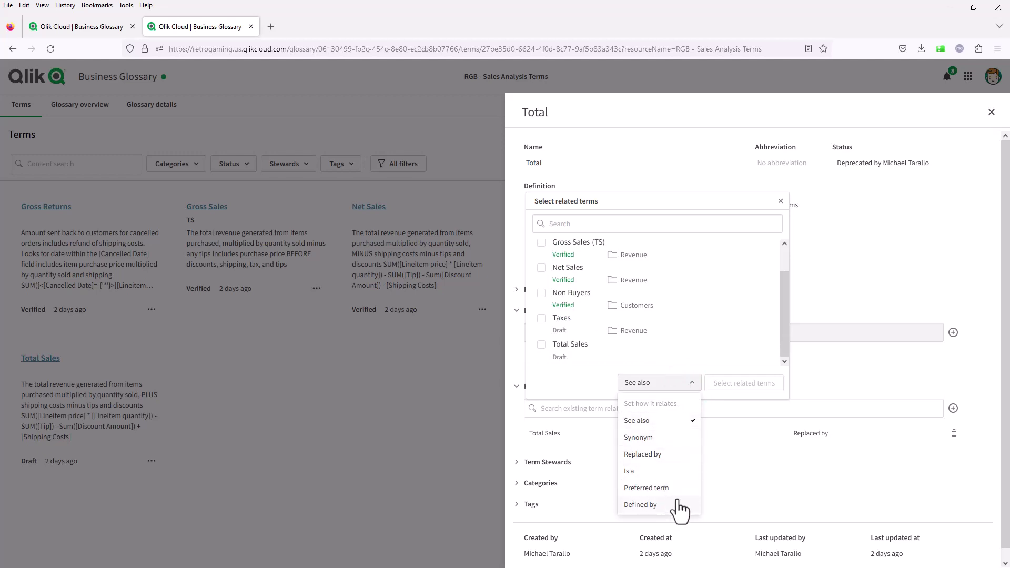
click(746, 484)
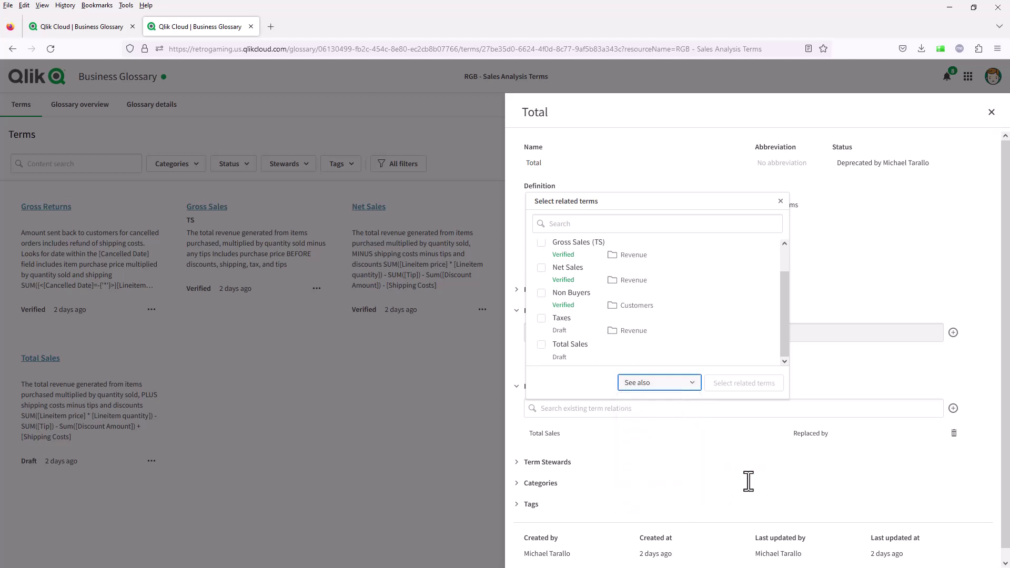
click(873, 179)
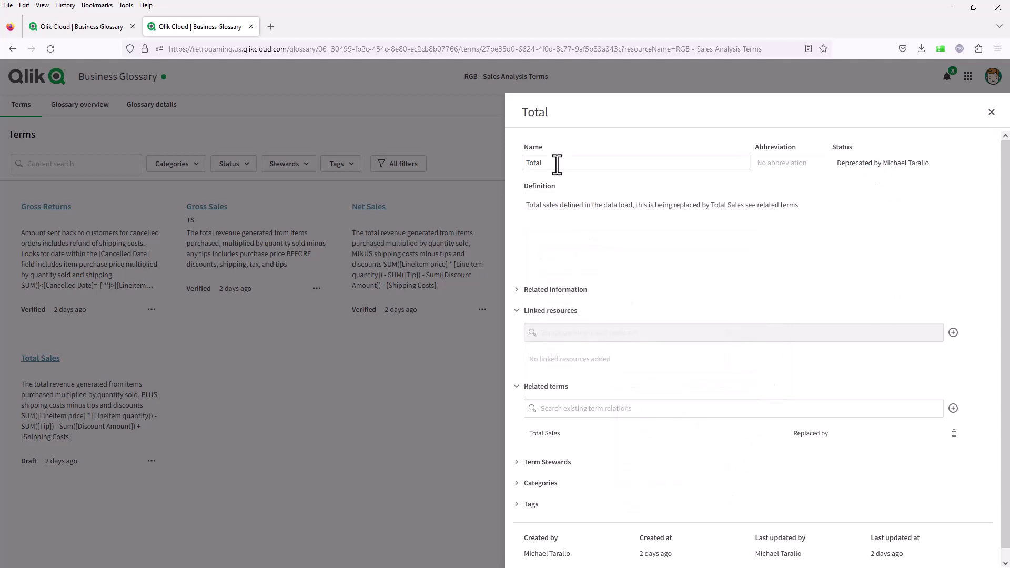
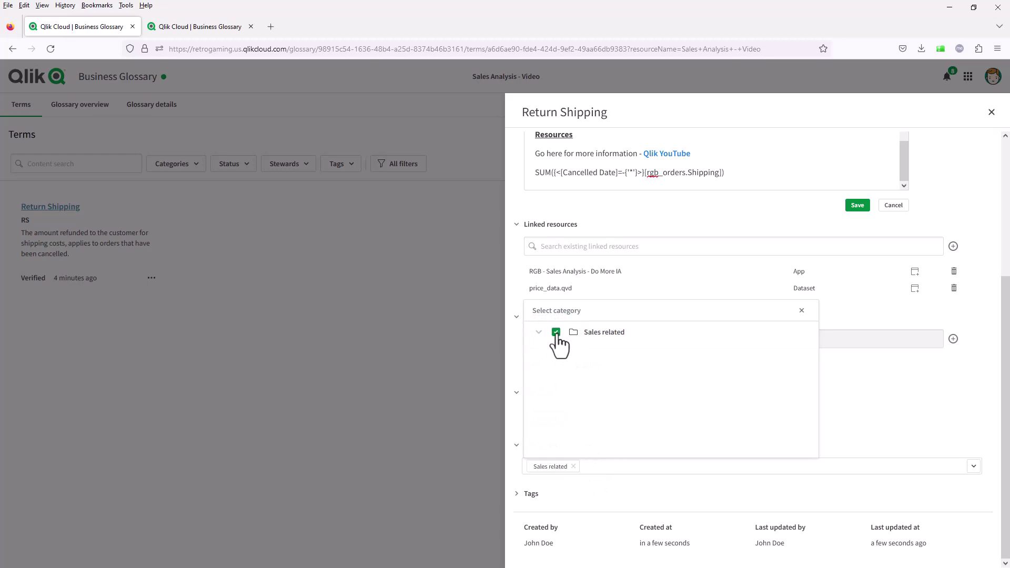
Finish assigning the "Sales related" category to "Return Shipping", add the tag "sales" and close the term.
click(880, 429)
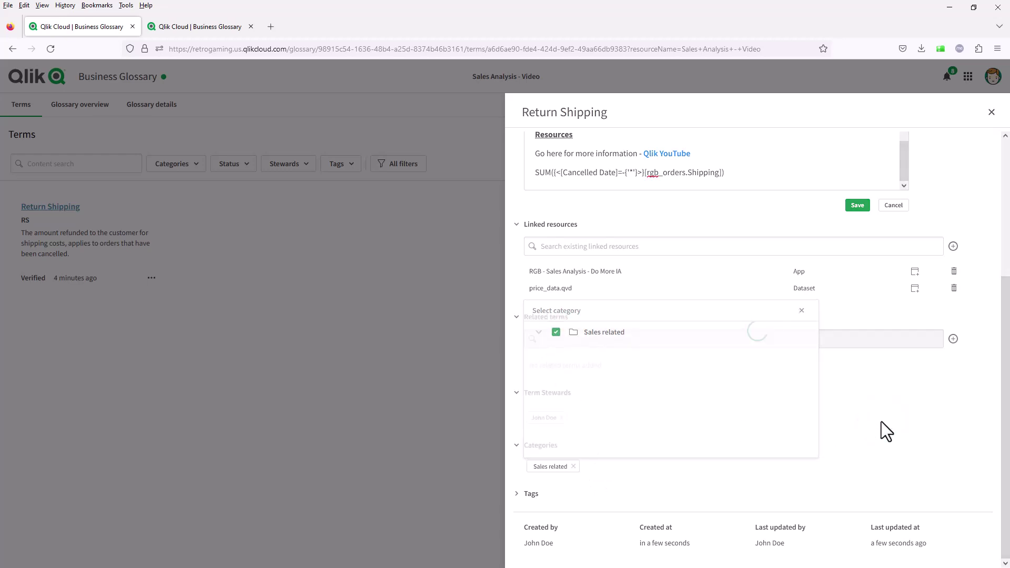
click(529, 494)
click(599, 489)
text(sales)
click(603, 513)
scroll(763, 406, down, 1)
scroll(799, 408, down, 5)
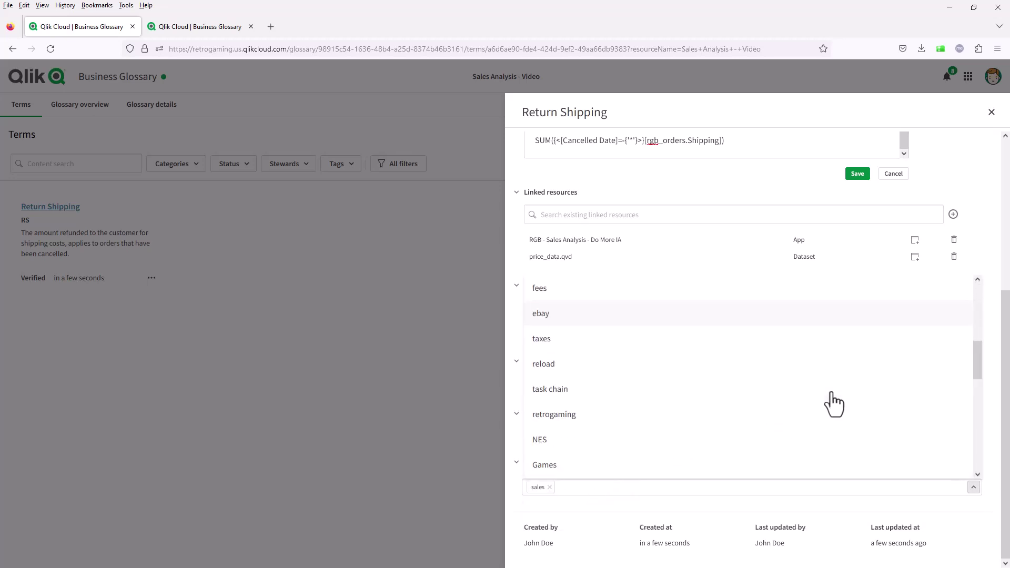
click(989, 347)
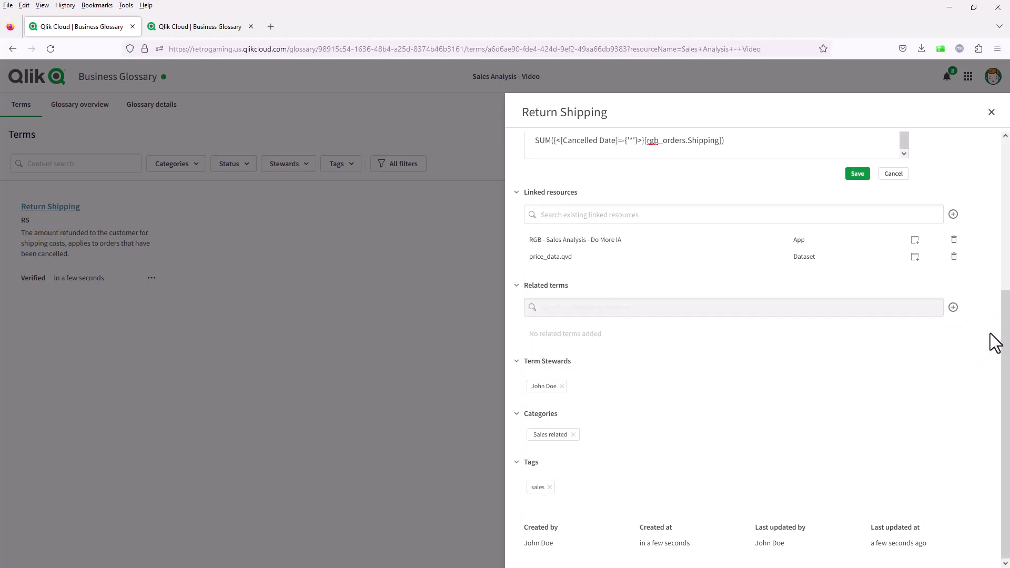
click(992, 112)
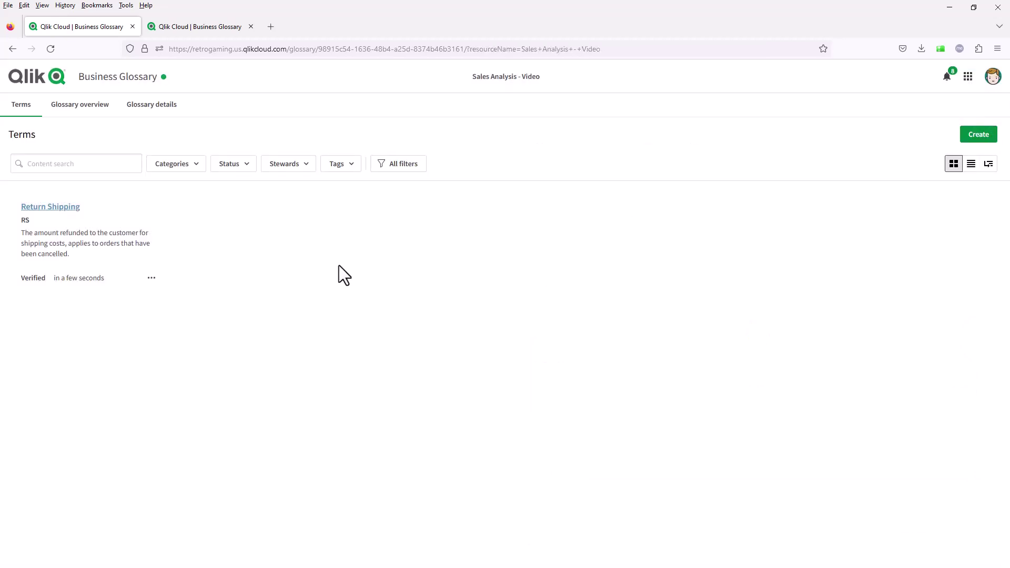
View the glossary terms as a list and as a hierarchy, expanding the "Sales related" category.
click(970, 164)
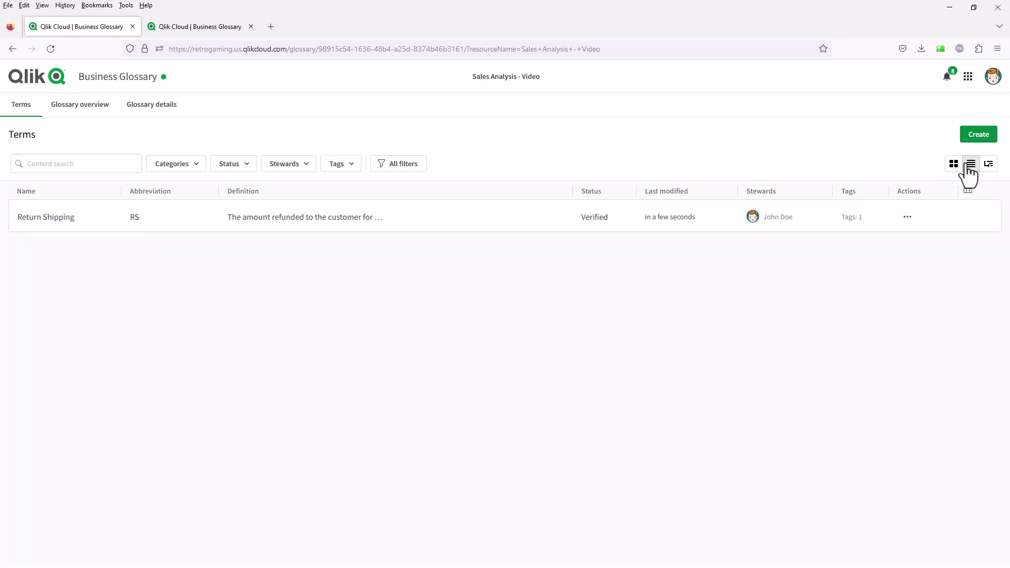
click(989, 164)
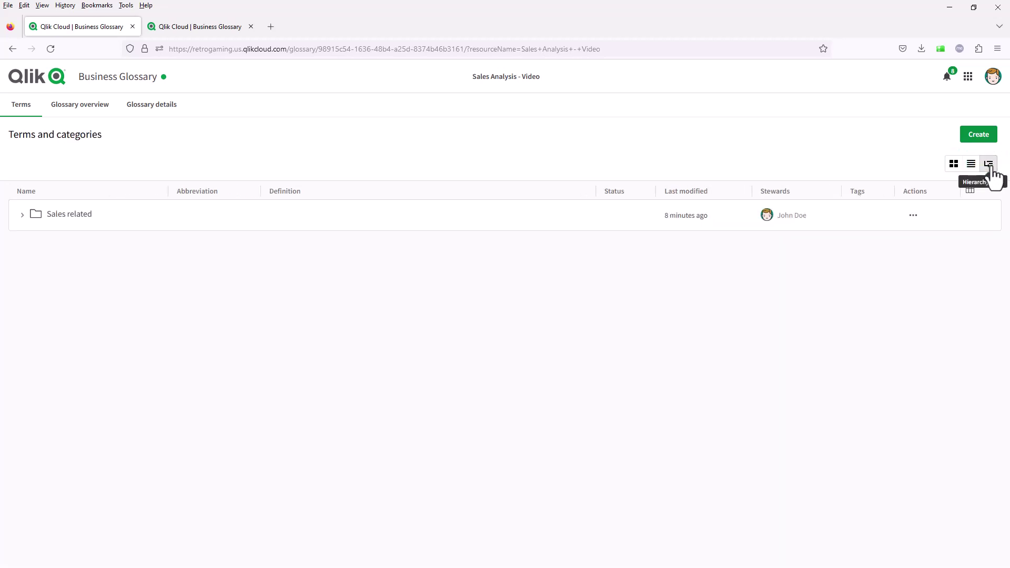
click(22, 216)
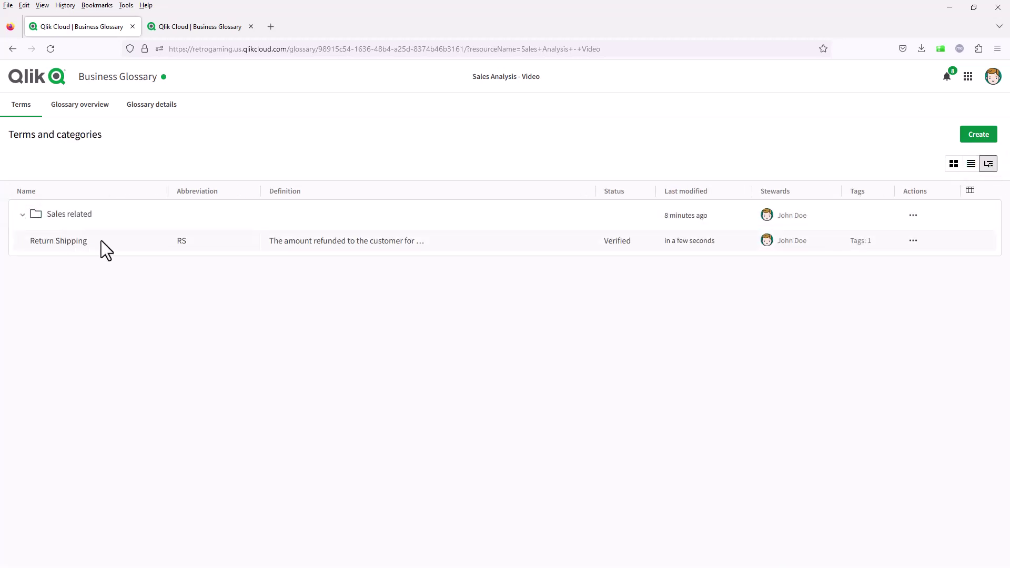
Switch to the second browser tab, close the "Total" term and return to the catalog of the "Do More with Qlik" space.
click(197, 28)
click(991, 113)
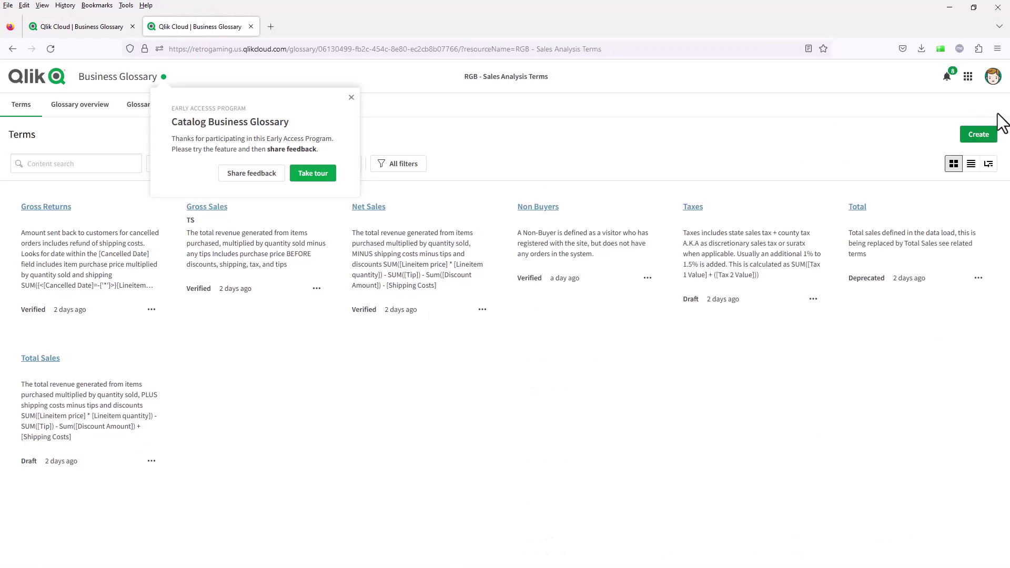
click(15, 48)
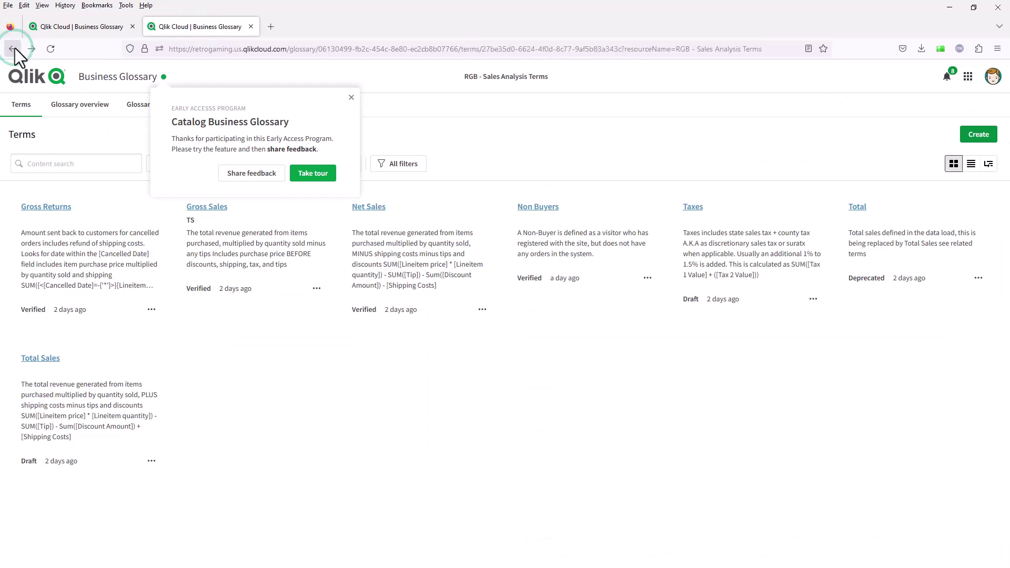
click(15, 49)
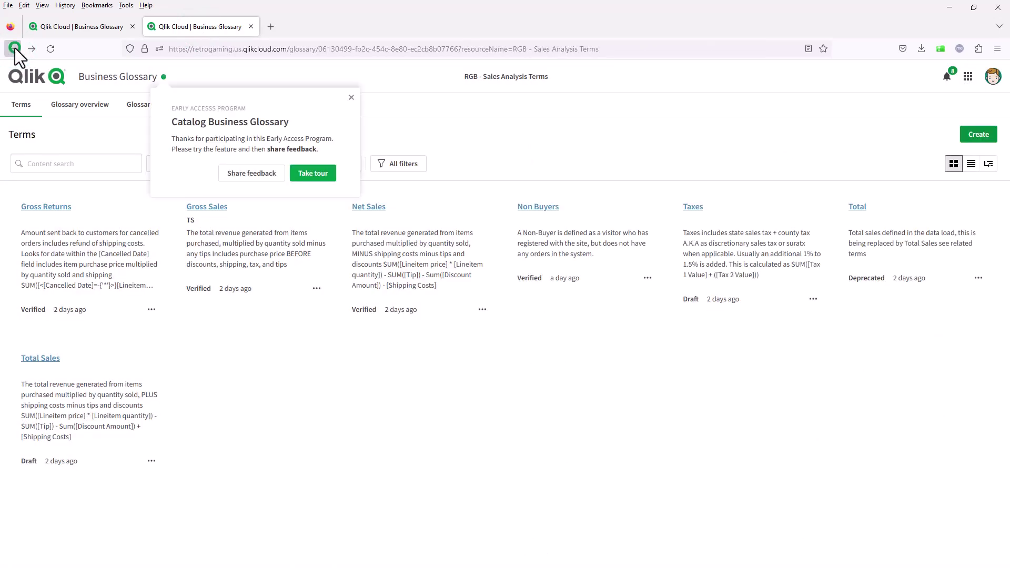
click(15, 48)
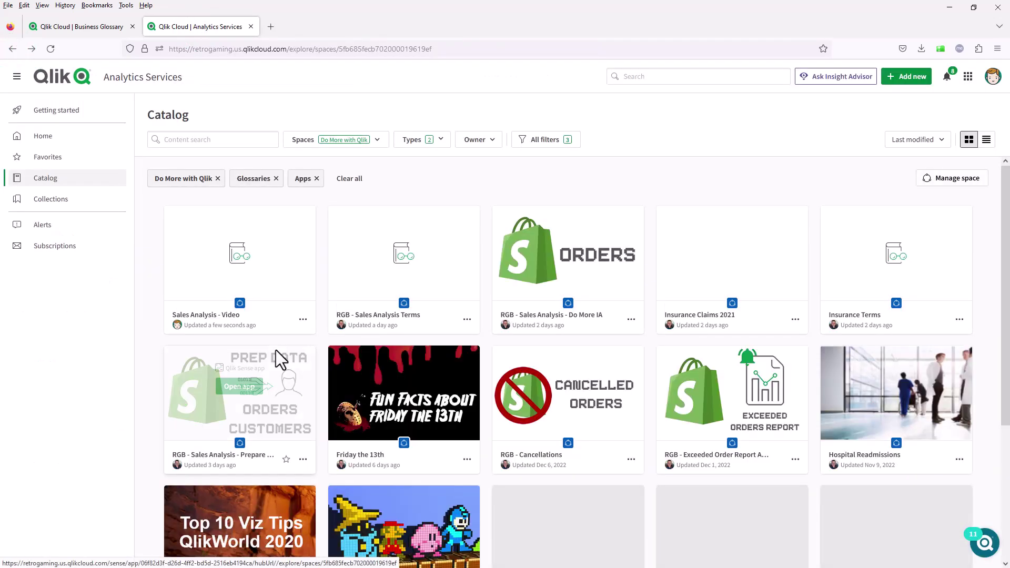
Remove Apps from the catalog's type filter, leaving Glossaries, and open the "Insurance Terms" glossary.
mouse_move(275, 351)
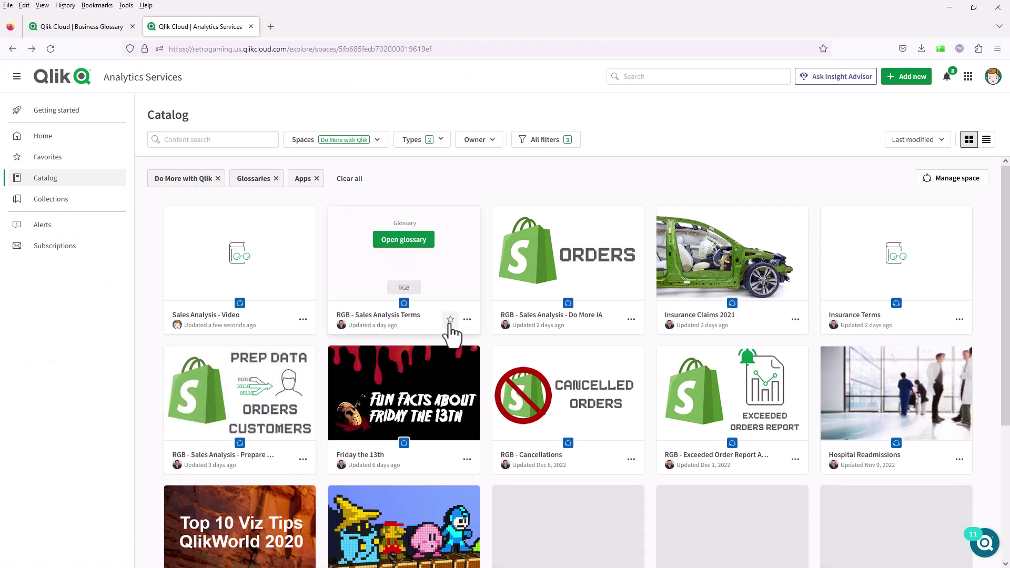
click(415, 139)
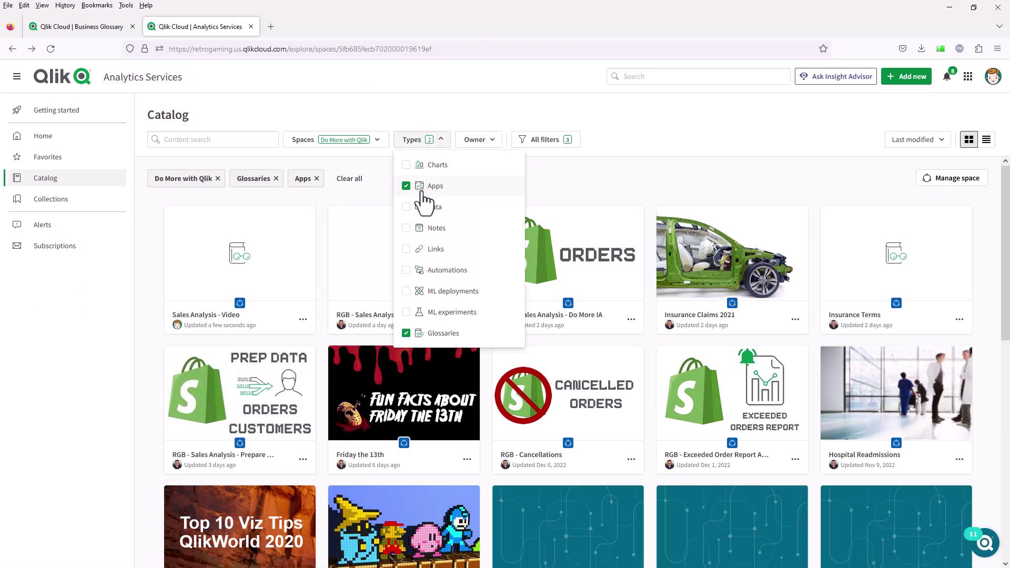
click(408, 187)
click(551, 182)
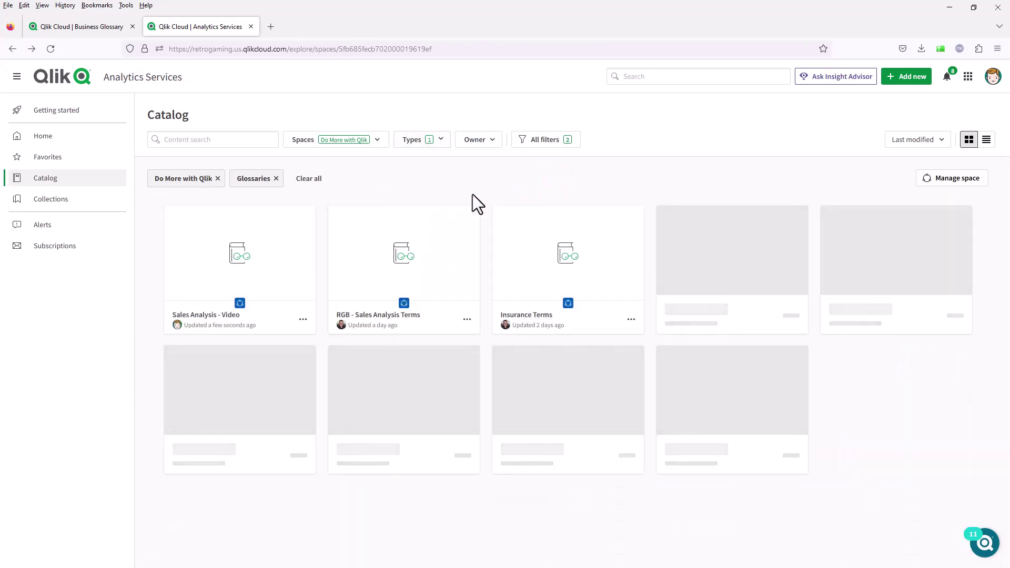
click(556, 243)
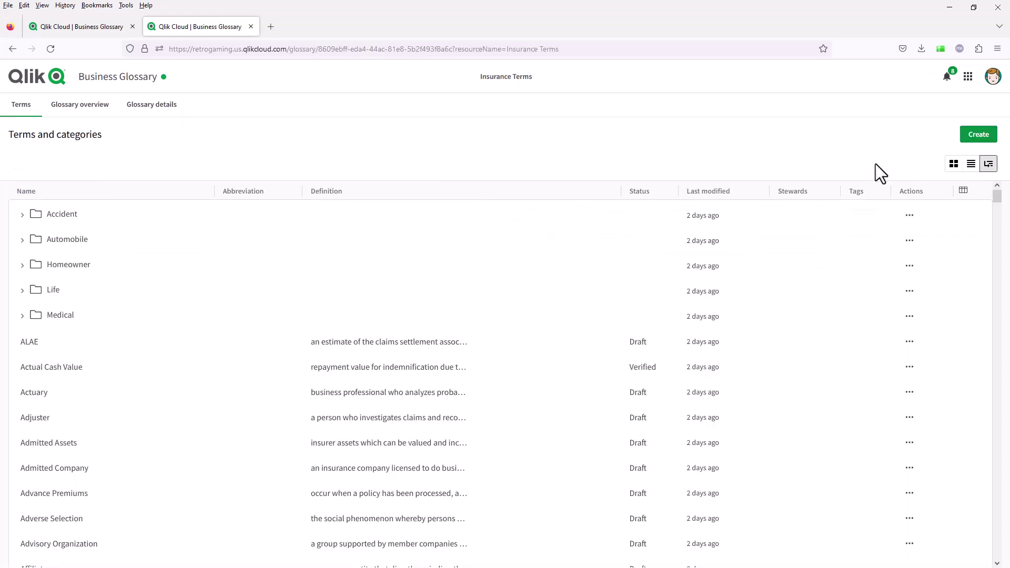
Expand and collapse the Accident, Automobile and Homeowner categories in turn to view their terms.
click(23, 215)
click(23, 215)
click(23, 240)
click(22, 241)
click(22, 265)
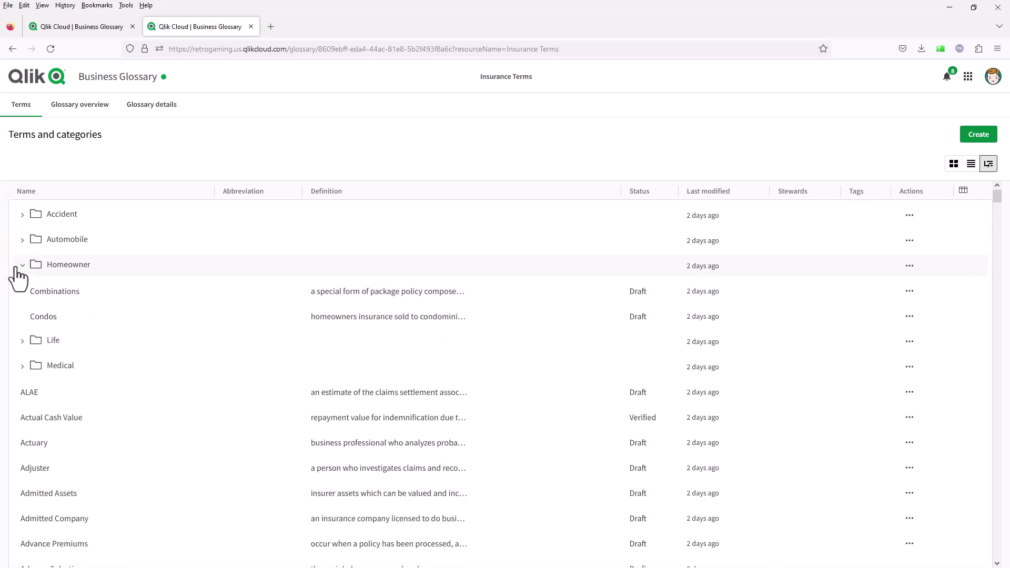
click(21, 265)
Show the "Insurance Terms" glossary as a flat list, and switch its terms to the tile view.
click(970, 164)
click(912, 217)
click(953, 163)
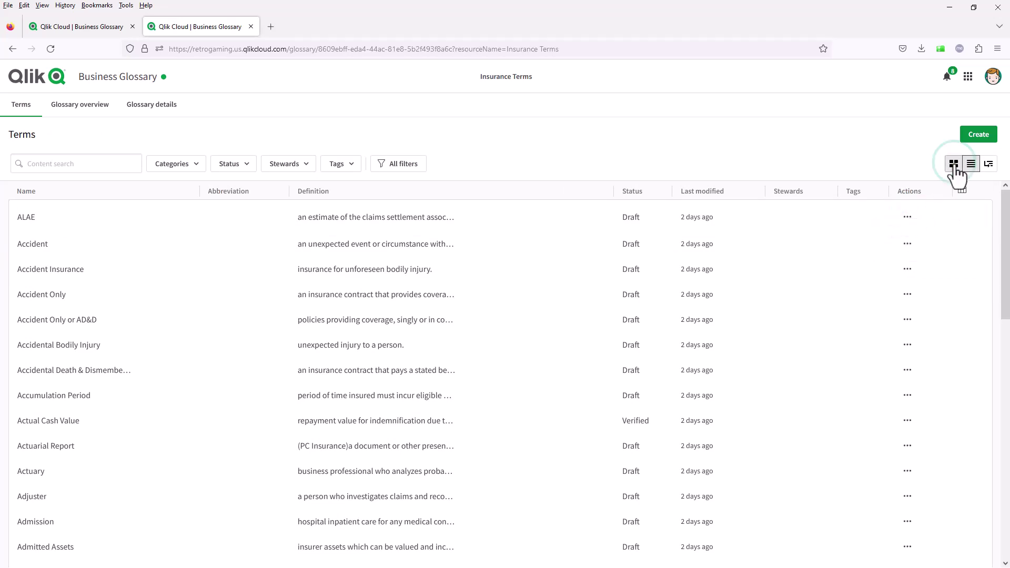
click(953, 163)
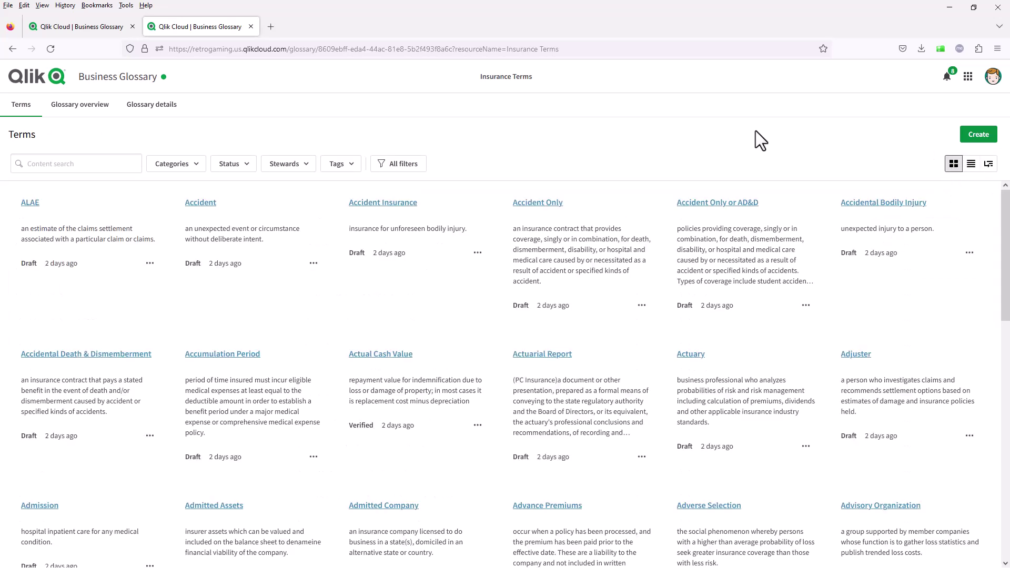